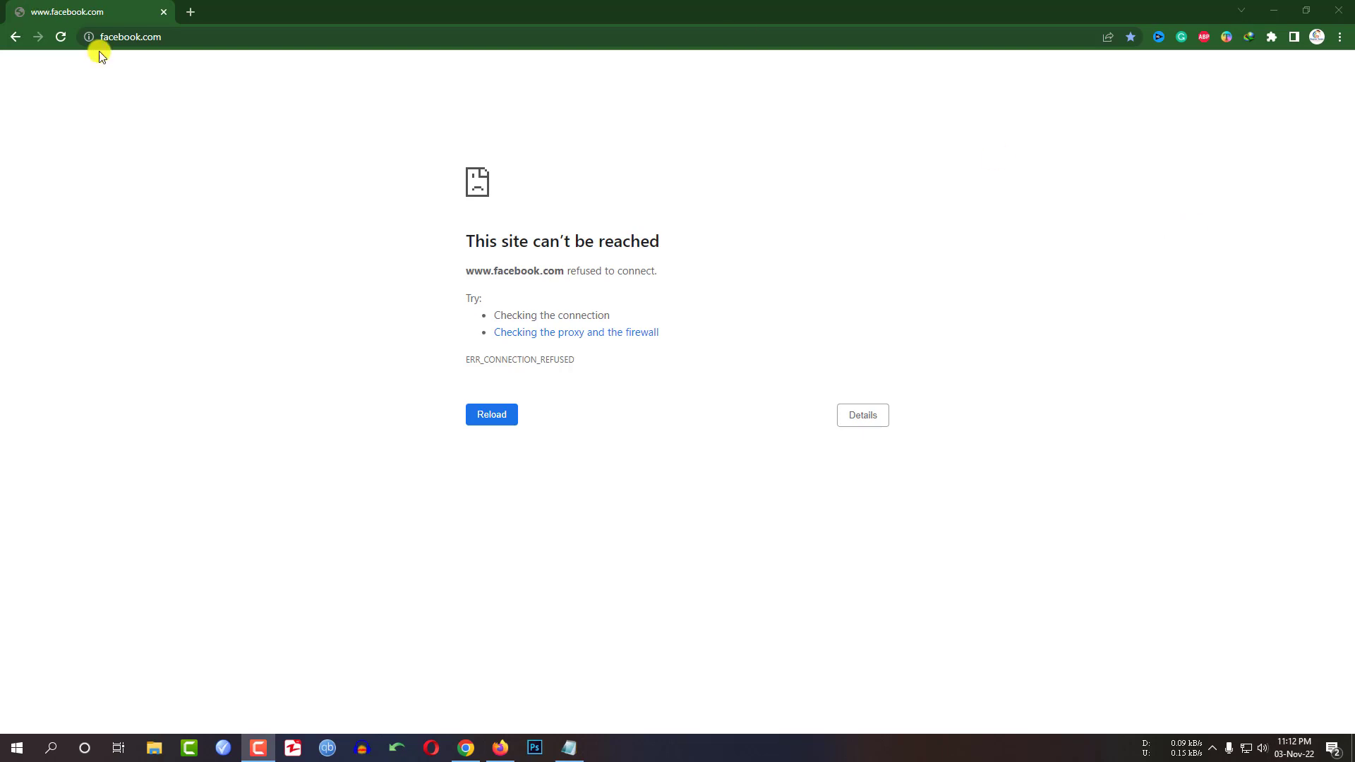
Test access to facebook.com by reloading it in Chrome and opening it in Firefox from a Google search for "facebook"
{"action": "left_click", "coordinate": [496, 418]}
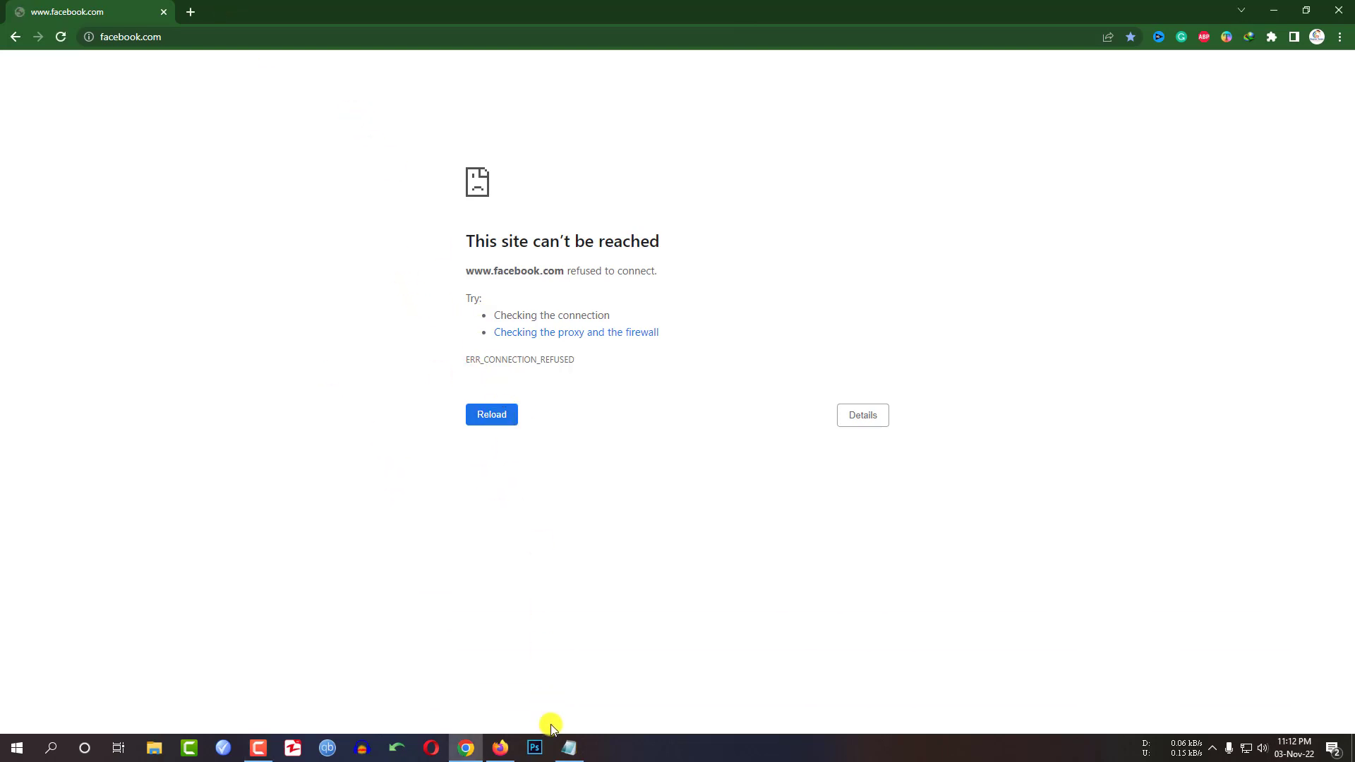
{"action": "left_click", "coordinate": [500, 747]}
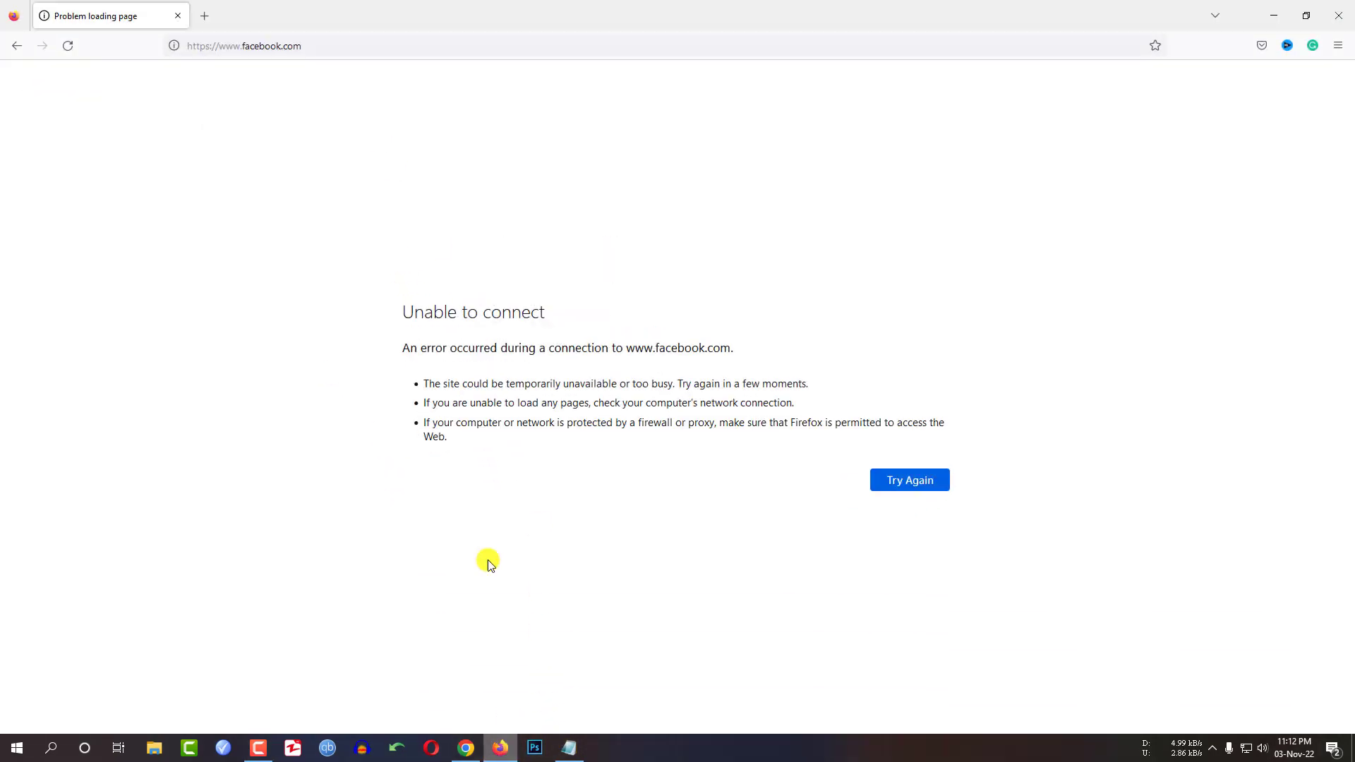
{"action": "left_click", "coordinate": [356, 45]}
{"action": "left_click", "coordinate": [205, 16]}
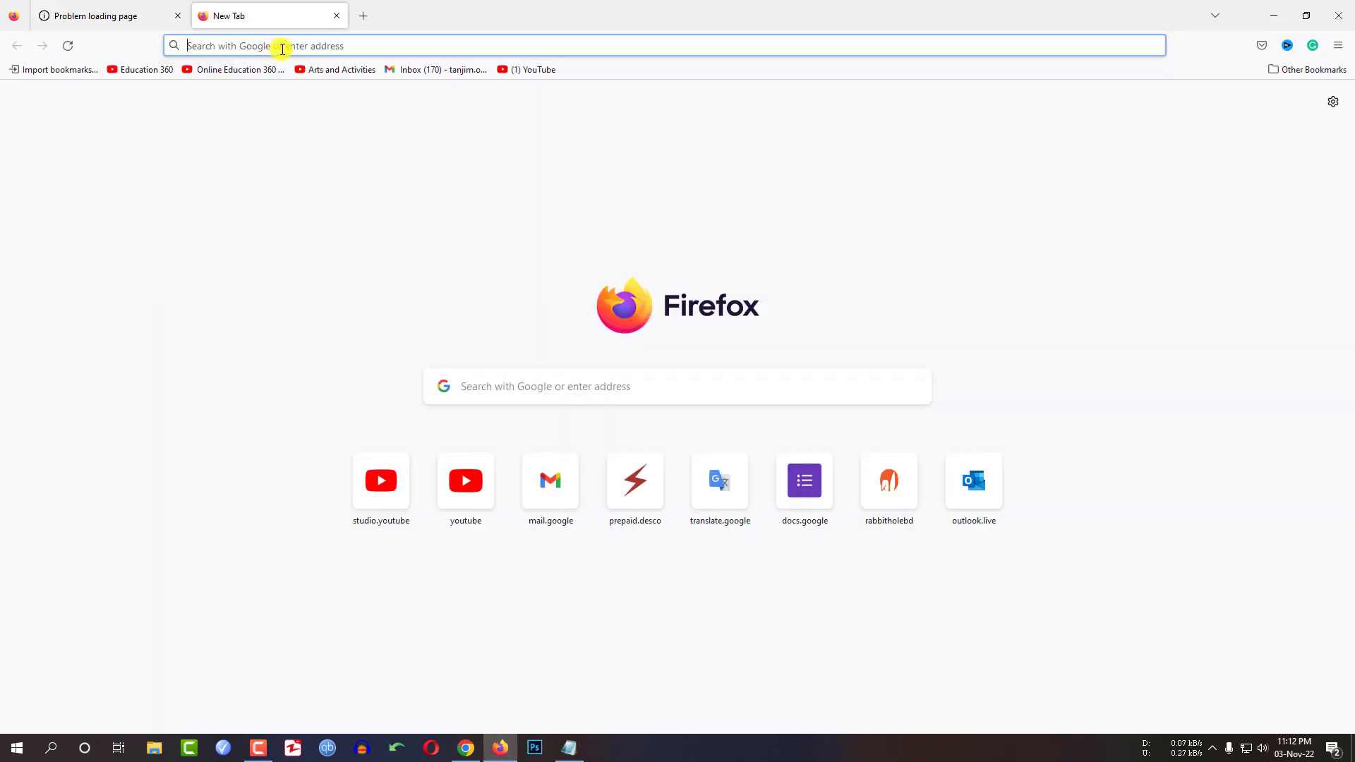
{"action": "type", "text": "f"}
{"action": "left_click", "coordinate": [268, 98]}
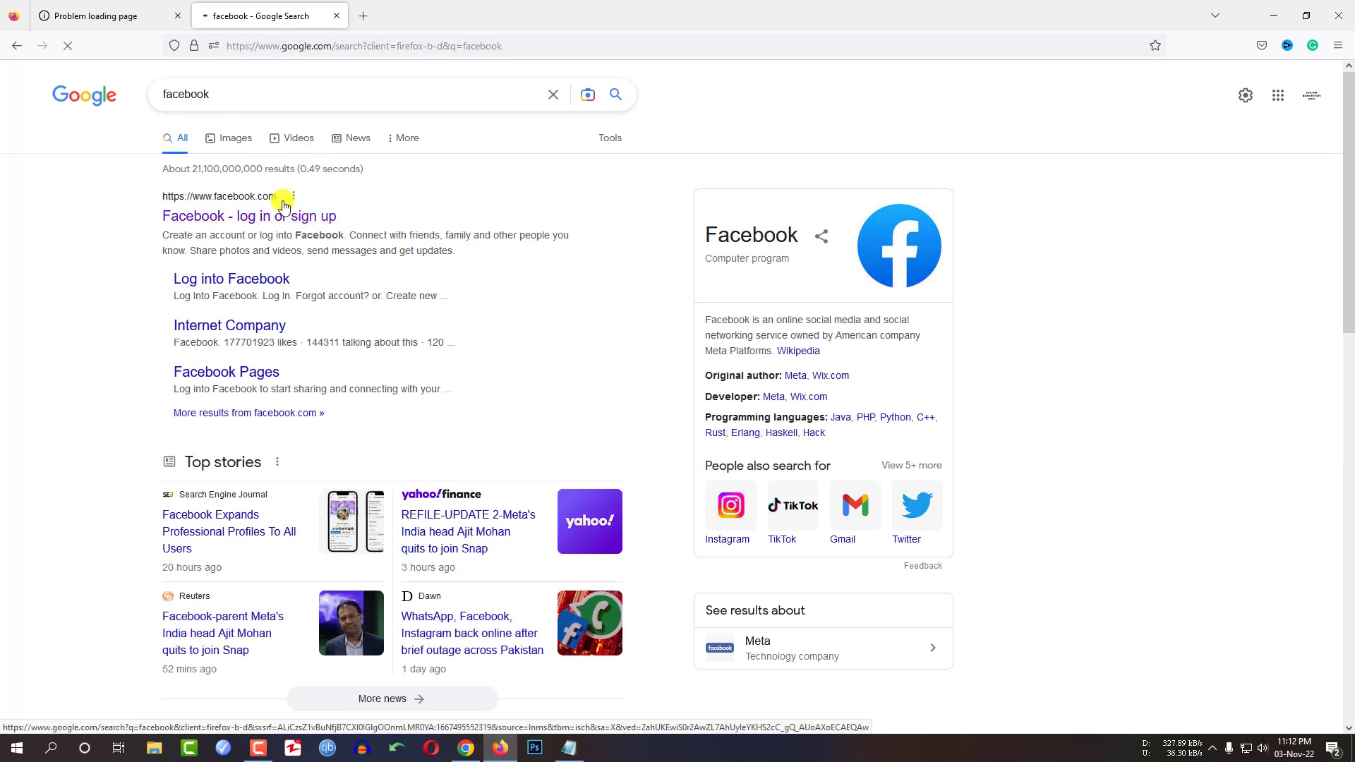
{"action": "left_click", "coordinate": [223, 217]}
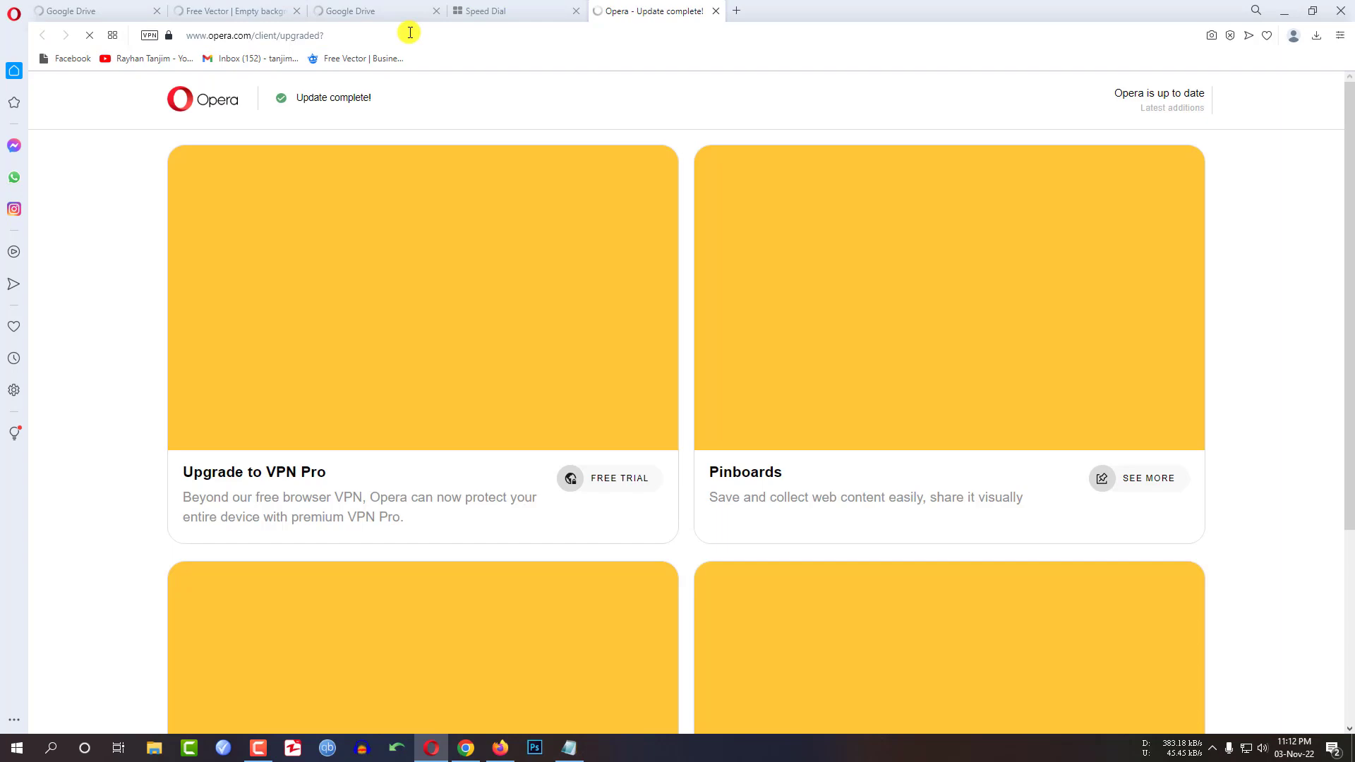
Try opening Facebook in Opera and look over the YouTube channel's home page before closing the browser
{"action": "left_click", "coordinate": [410, 32]}
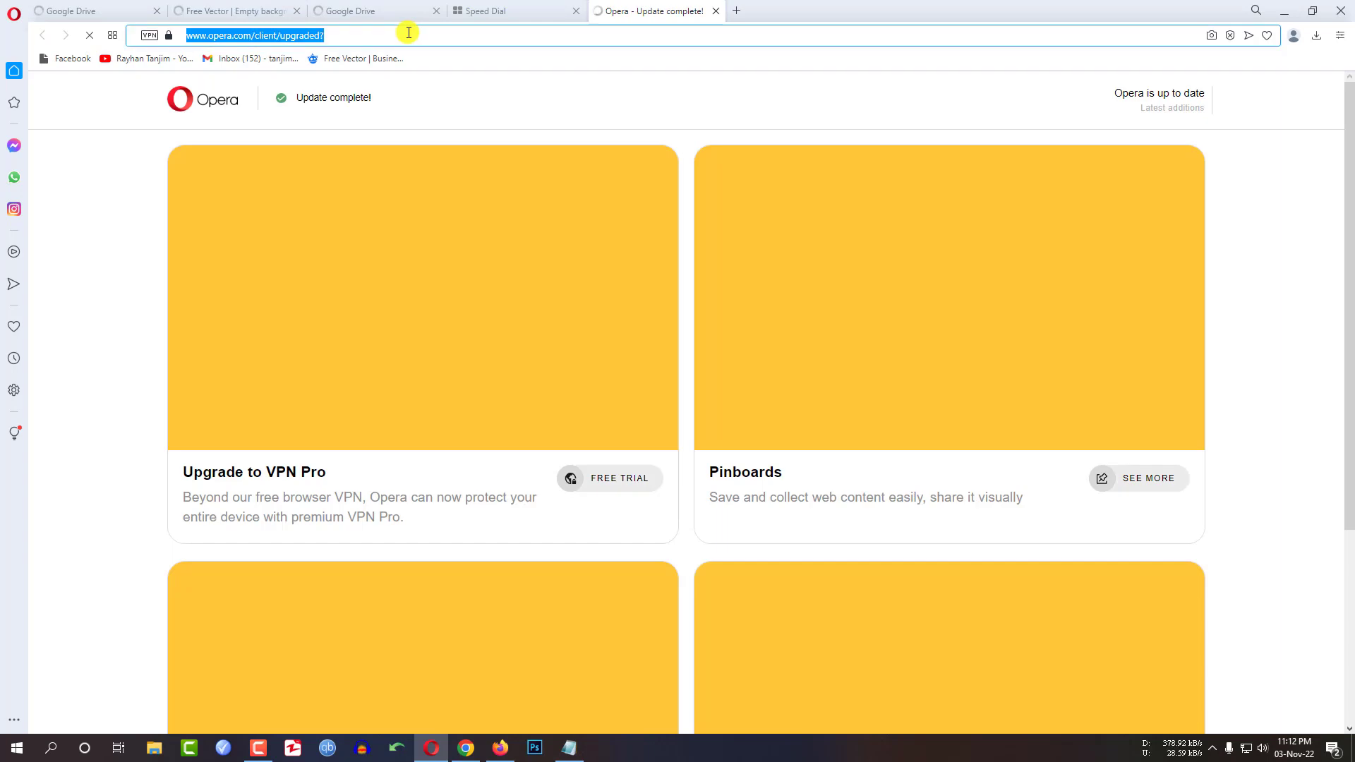
{"action": "type", "text": "f"}
{"action": "left_click", "coordinate": [296, 138]}
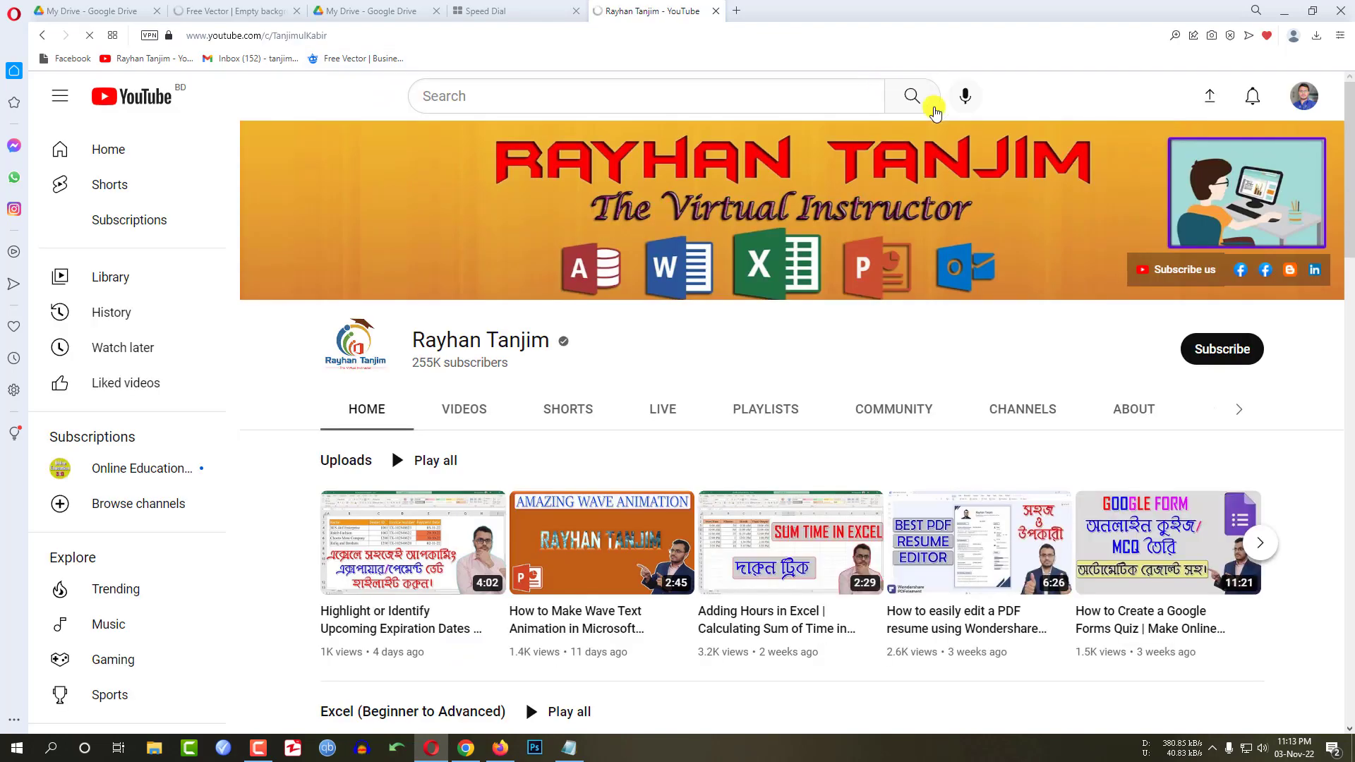
{"action": "scroll", "coordinate": [658, 381], "scroll_direction": "down", "scroll_amount": 1}
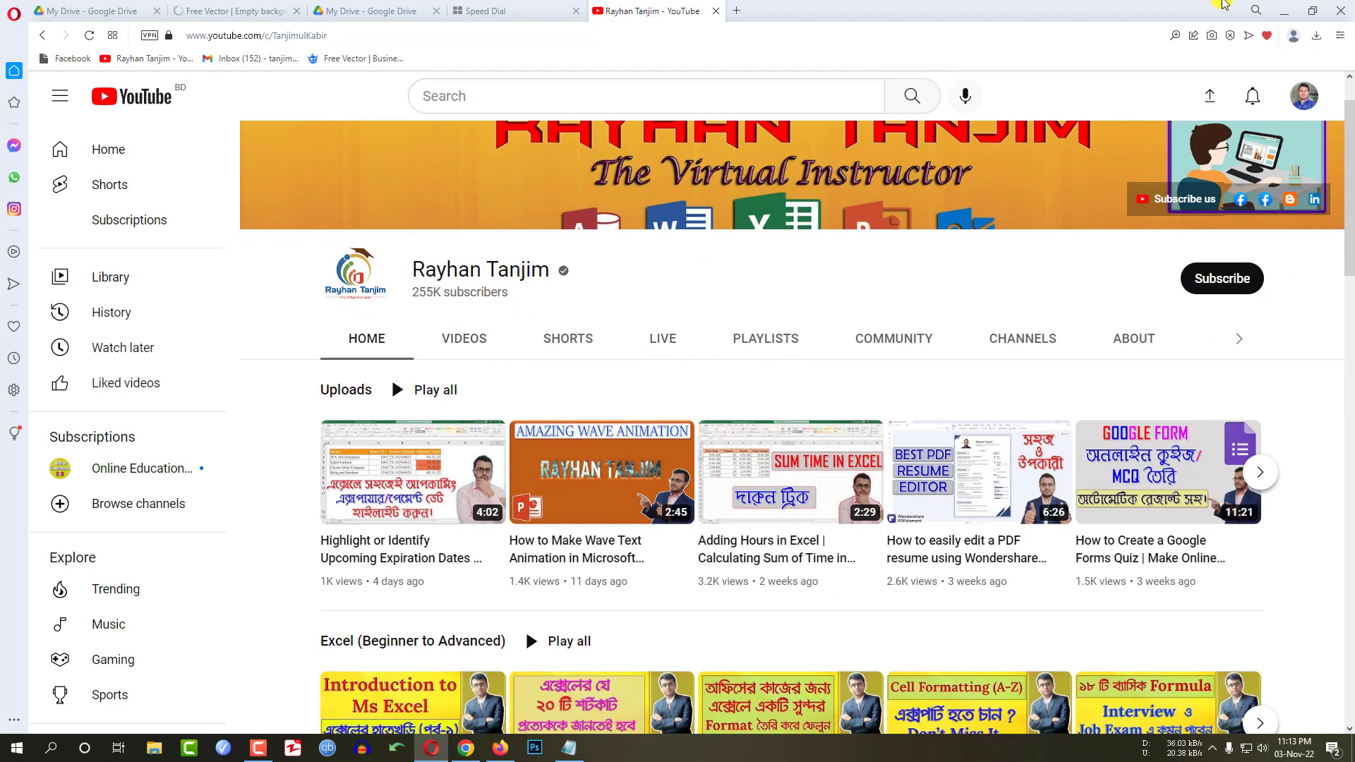
{"action": "left_click", "coordinate": [1340, 11]}
Open This PC in a maximized window and browse to the folder C:\Windows\System32
{"action": "double_click", "coordinate": [22, 32]}
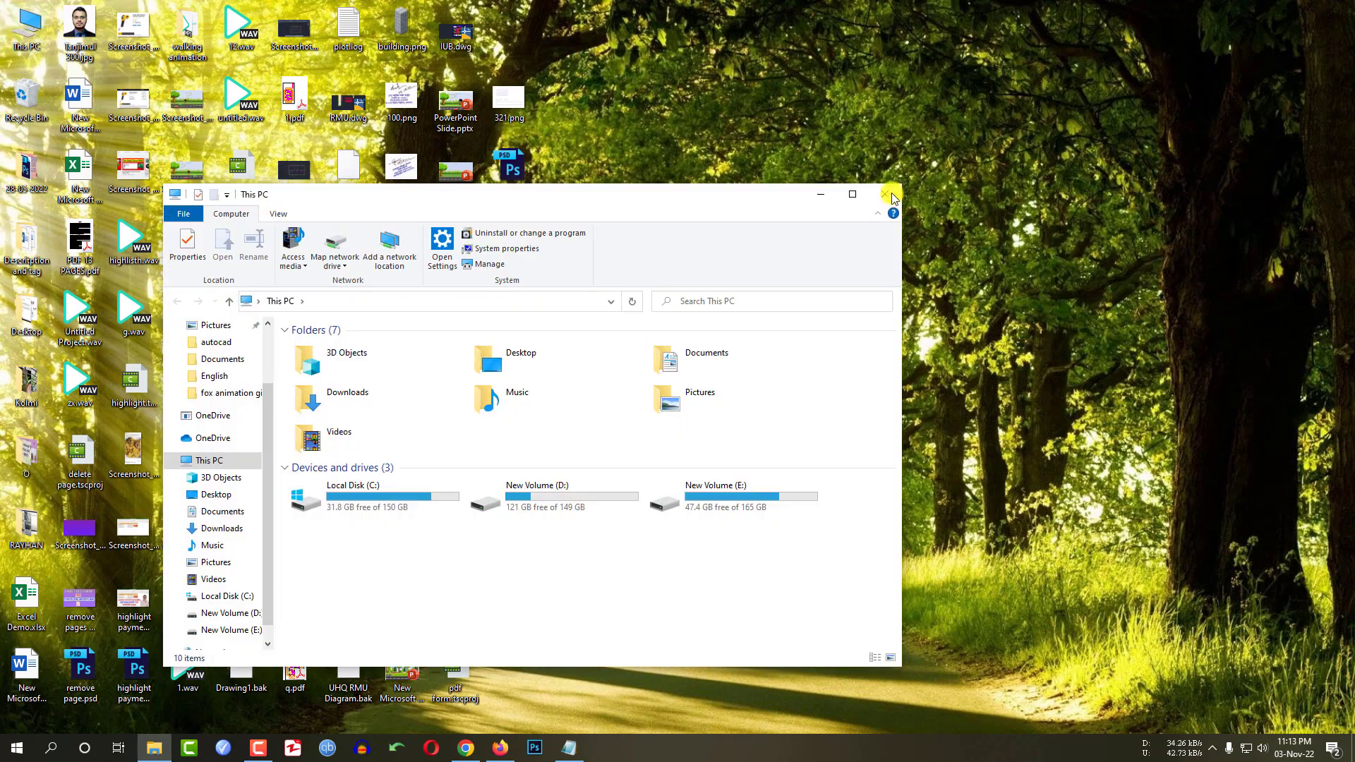
{"action": "left_click", "coordinate": [859, 198]}
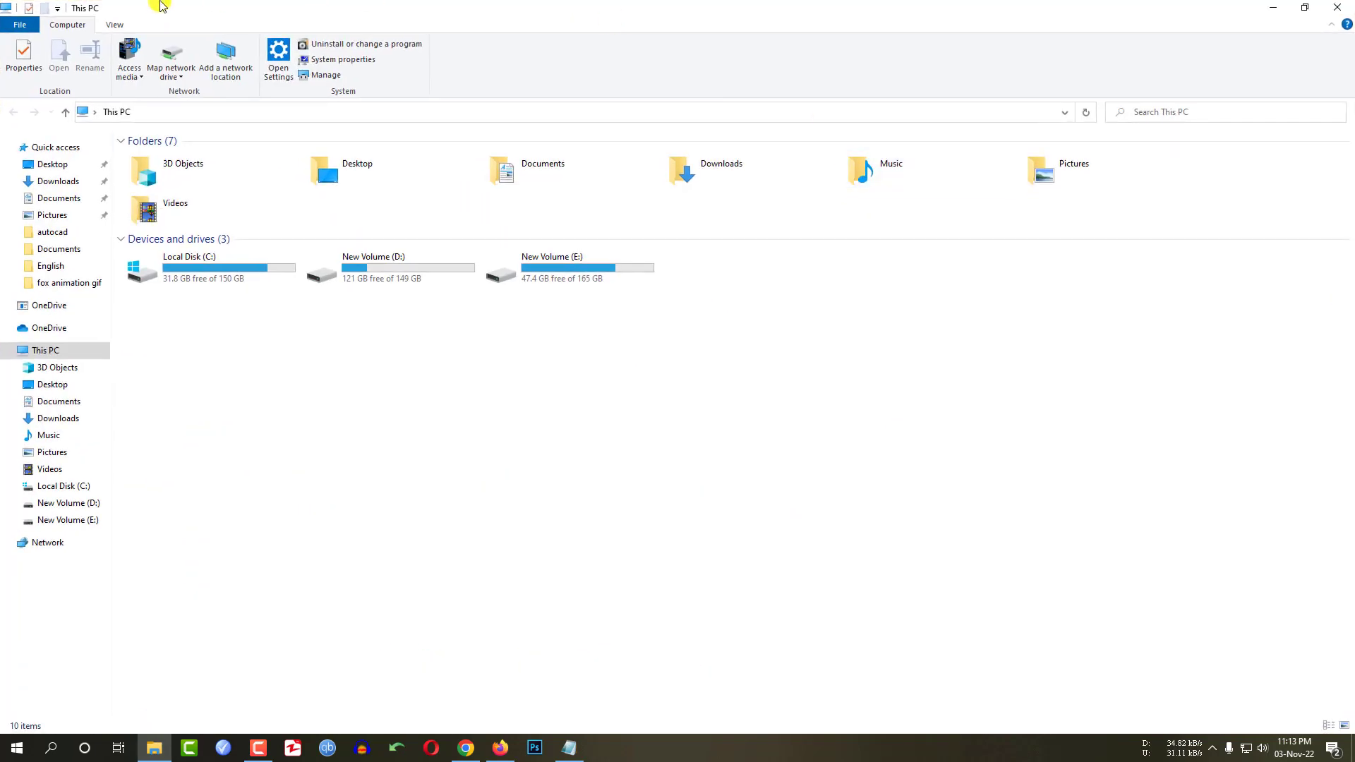
{"action": "double_click", "coordinate": [194, 275]}
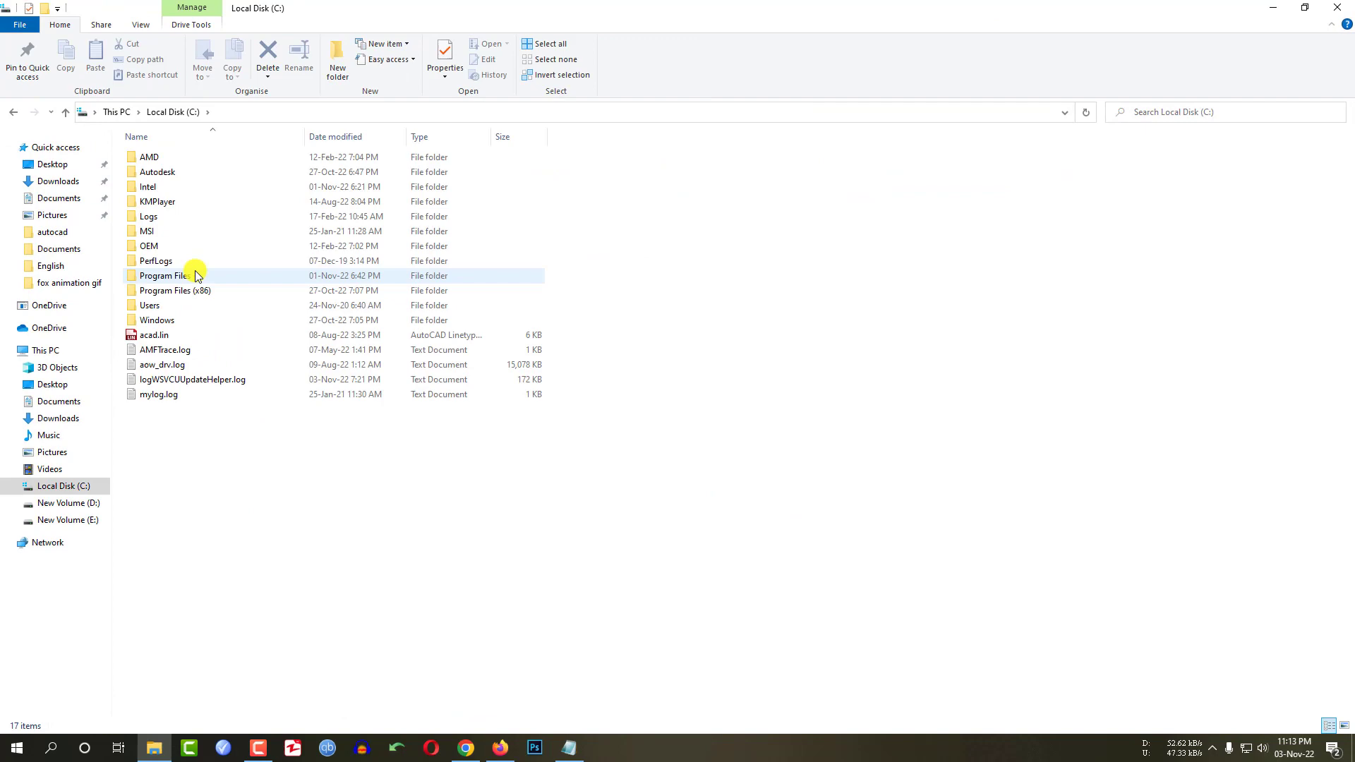
{"action": "double_click", "coordinate": [167, 323]}
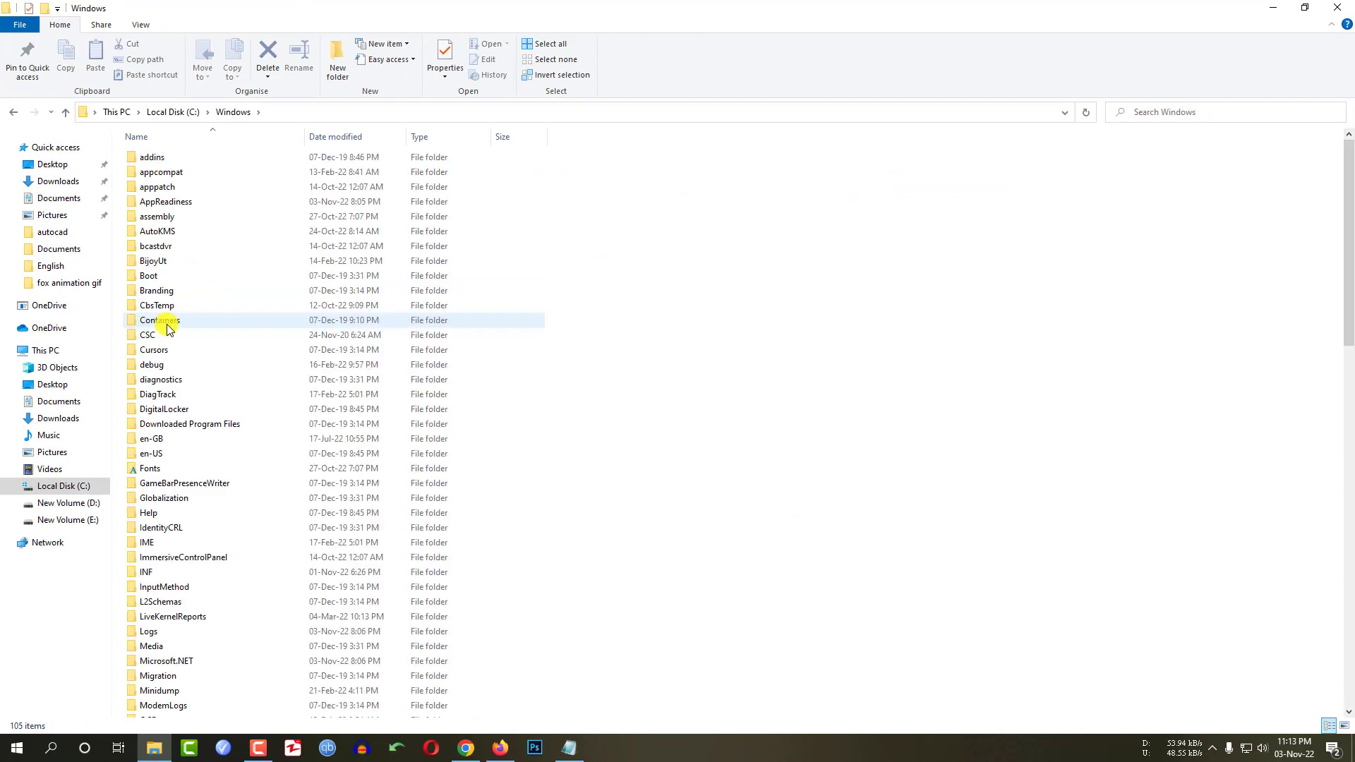
{"action": "key", "text": "s"}
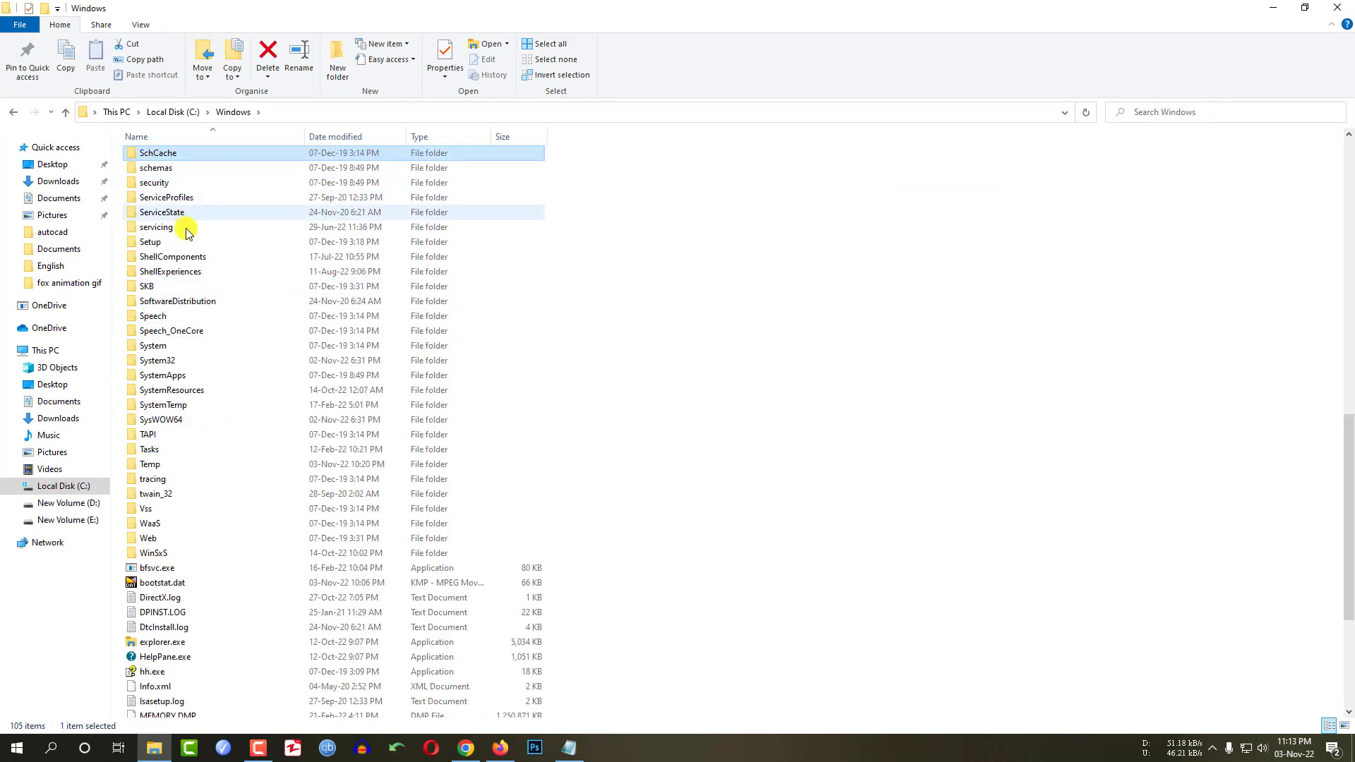
{"action": "left_click", "coordinate": [169, 360]}
{"action": "double_click", "coordinate": [170, 361]}
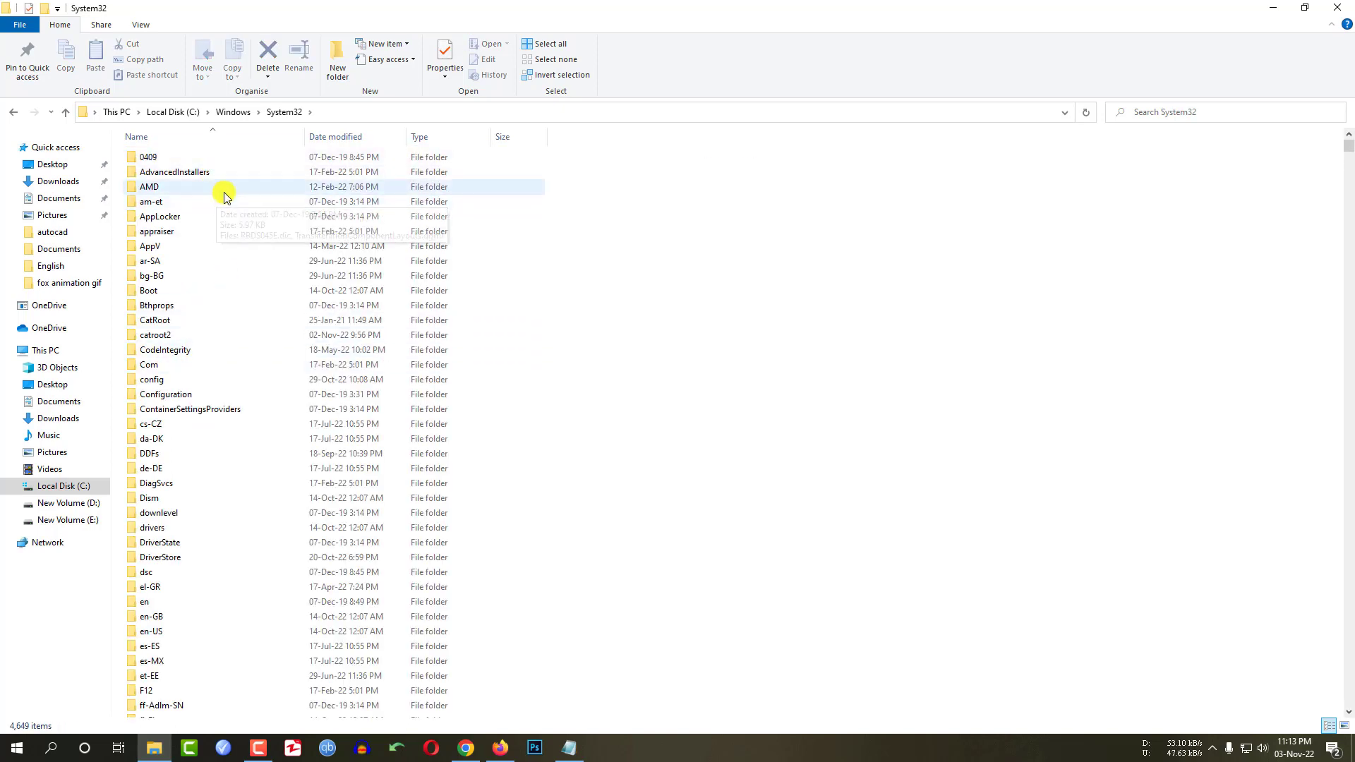
Open the drivers\etc folder inside System32 and display its full path
{"action": "key", "text": "d"}
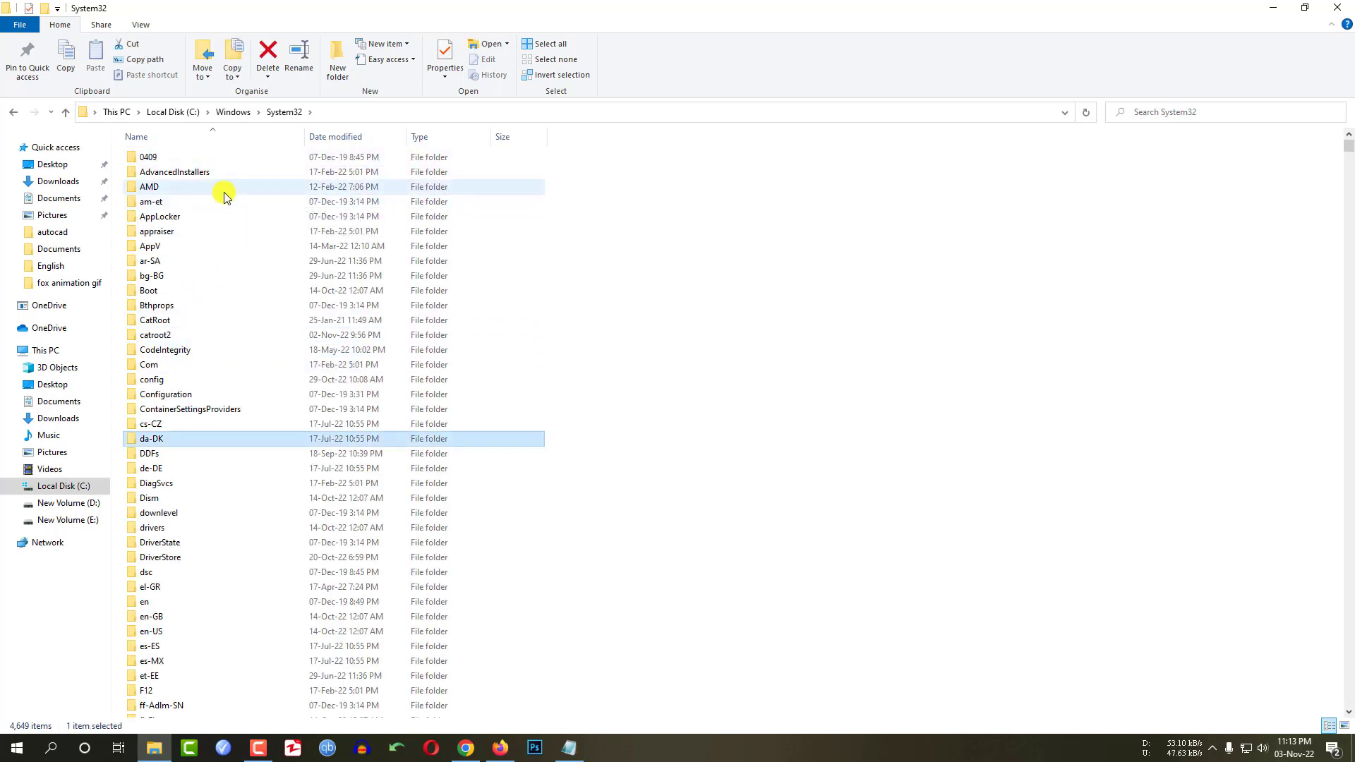
{"action": "double_click", "coordinate": [176, 528]}
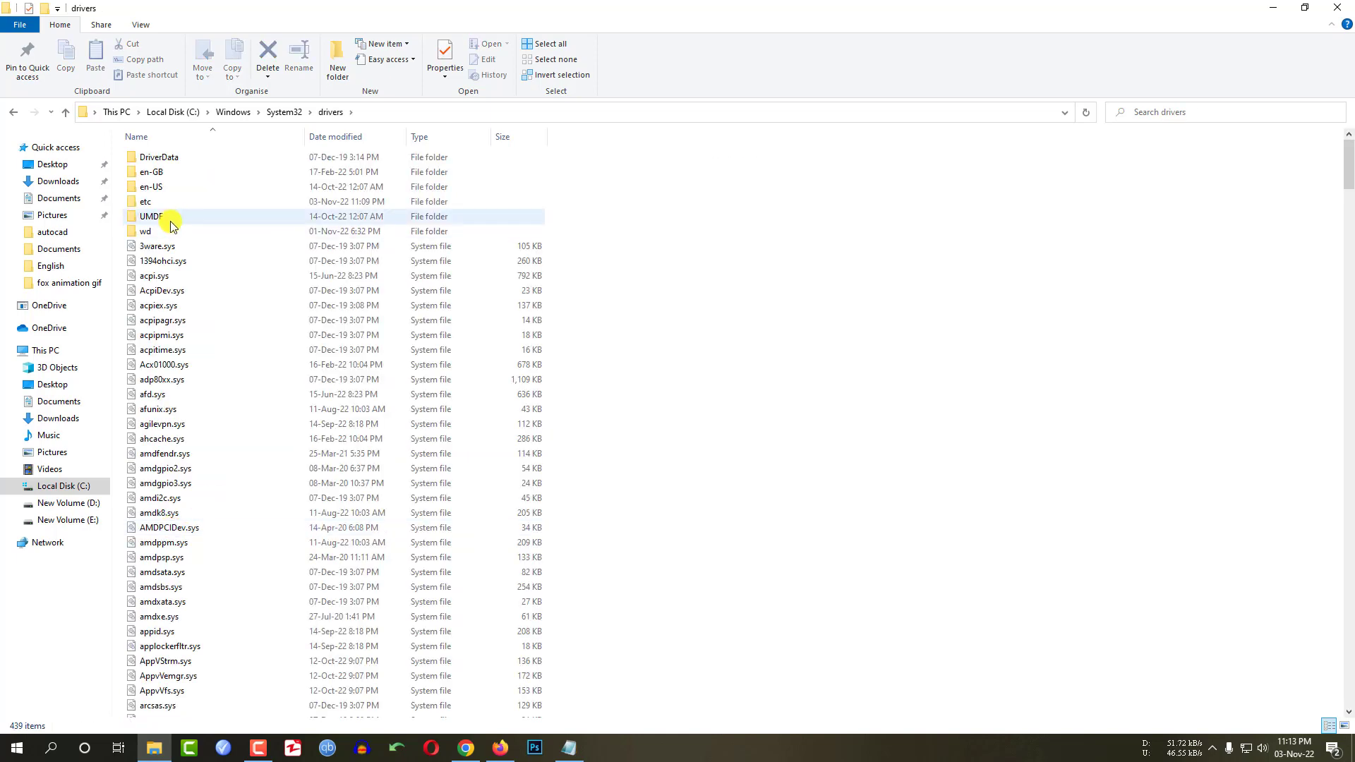
{"action": "double_click", "coordinate": [148, 202]}
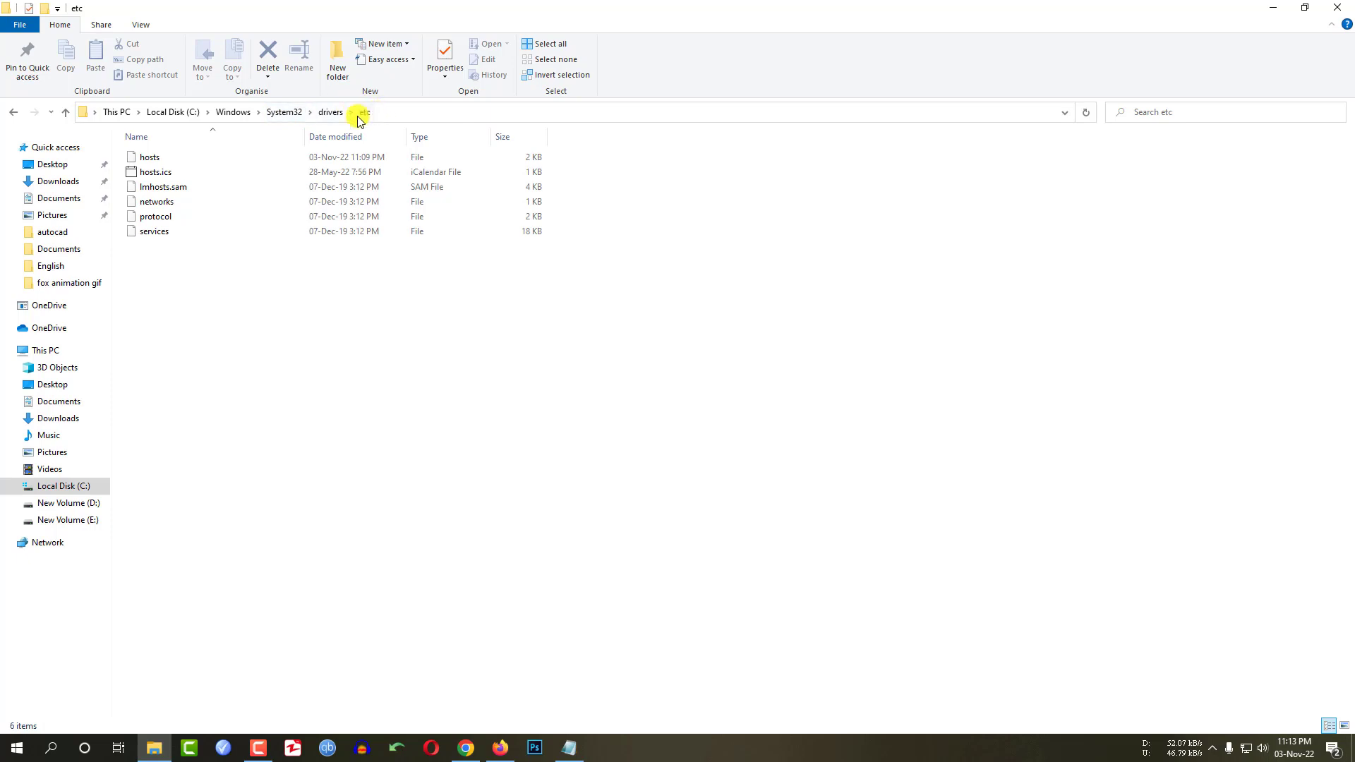
{"action": "left_click", "coordinate": [388, 111]}
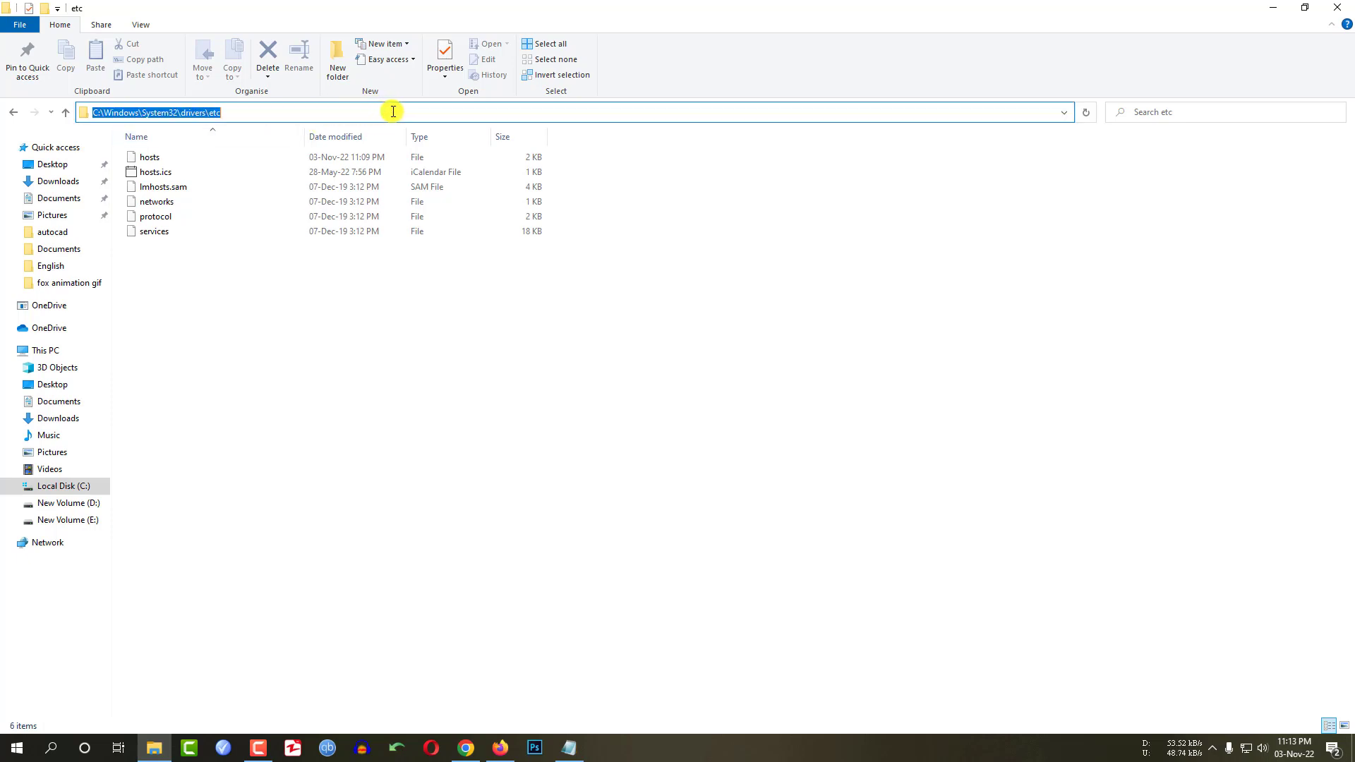
{"action": "left_click", "coordinate": [507, 411]}
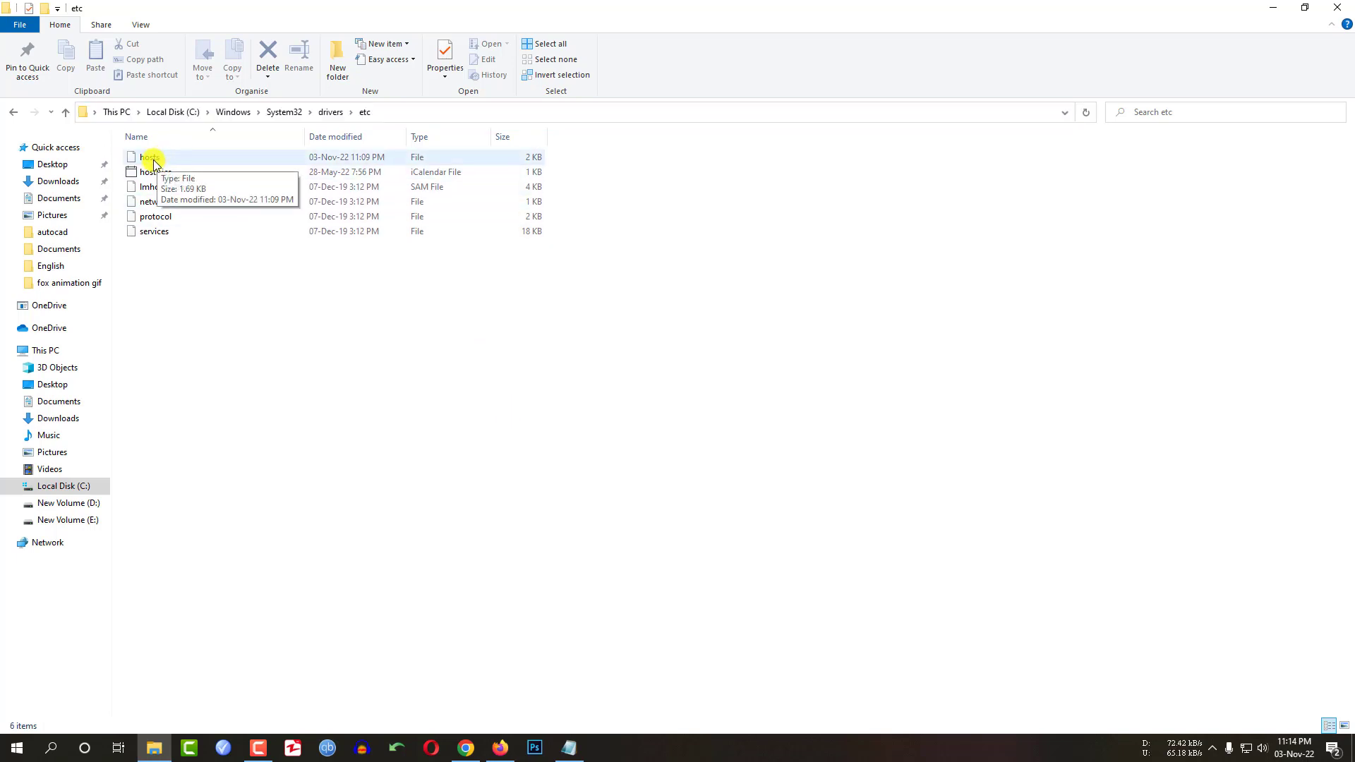
Move the hosts file from the etc folder to the desktop with administrator permission and minimize the folder window
{"action": "left_click", "coordinate": [1304, 8]}
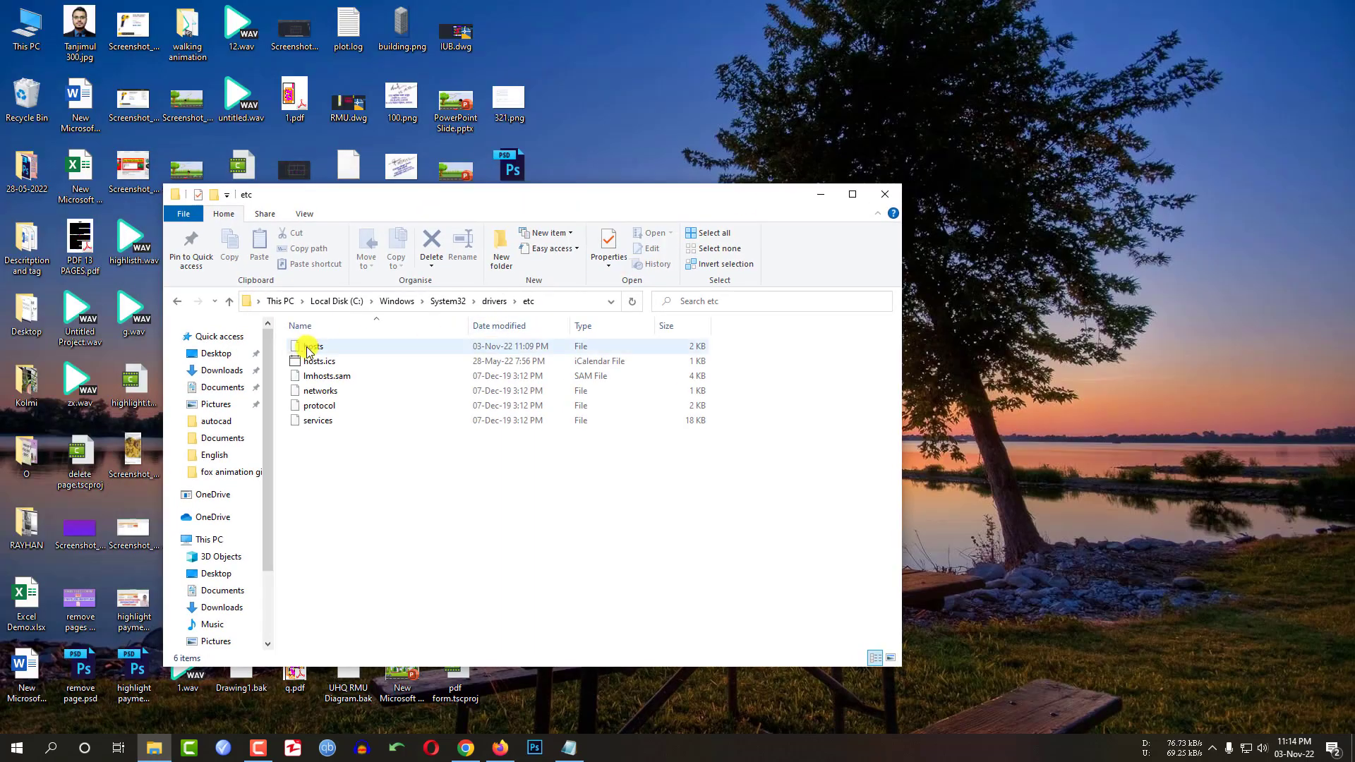
{"action": "left_click_drag", "start_coordinate": [306, 351], "coordinate": [1098, 279]}
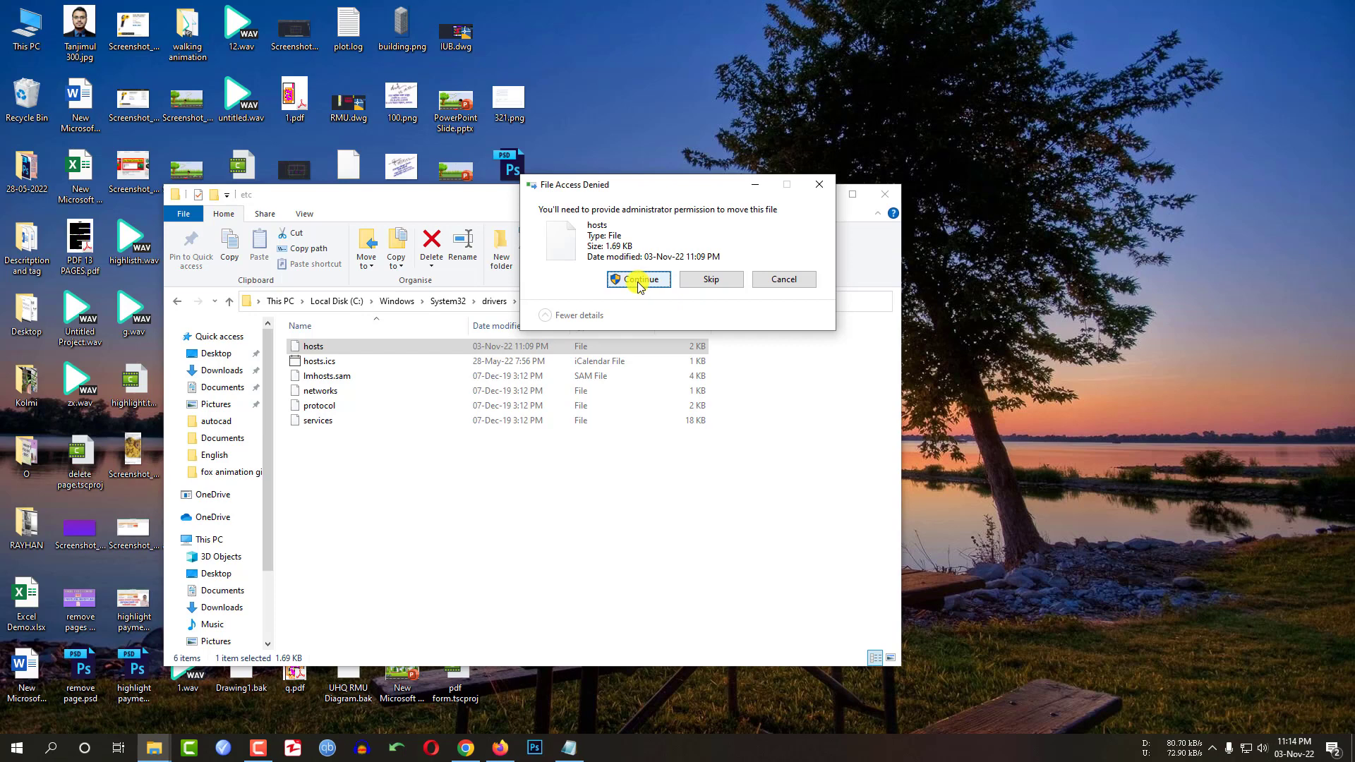
{"action": "left_click", "coordinate": [639, 280]}
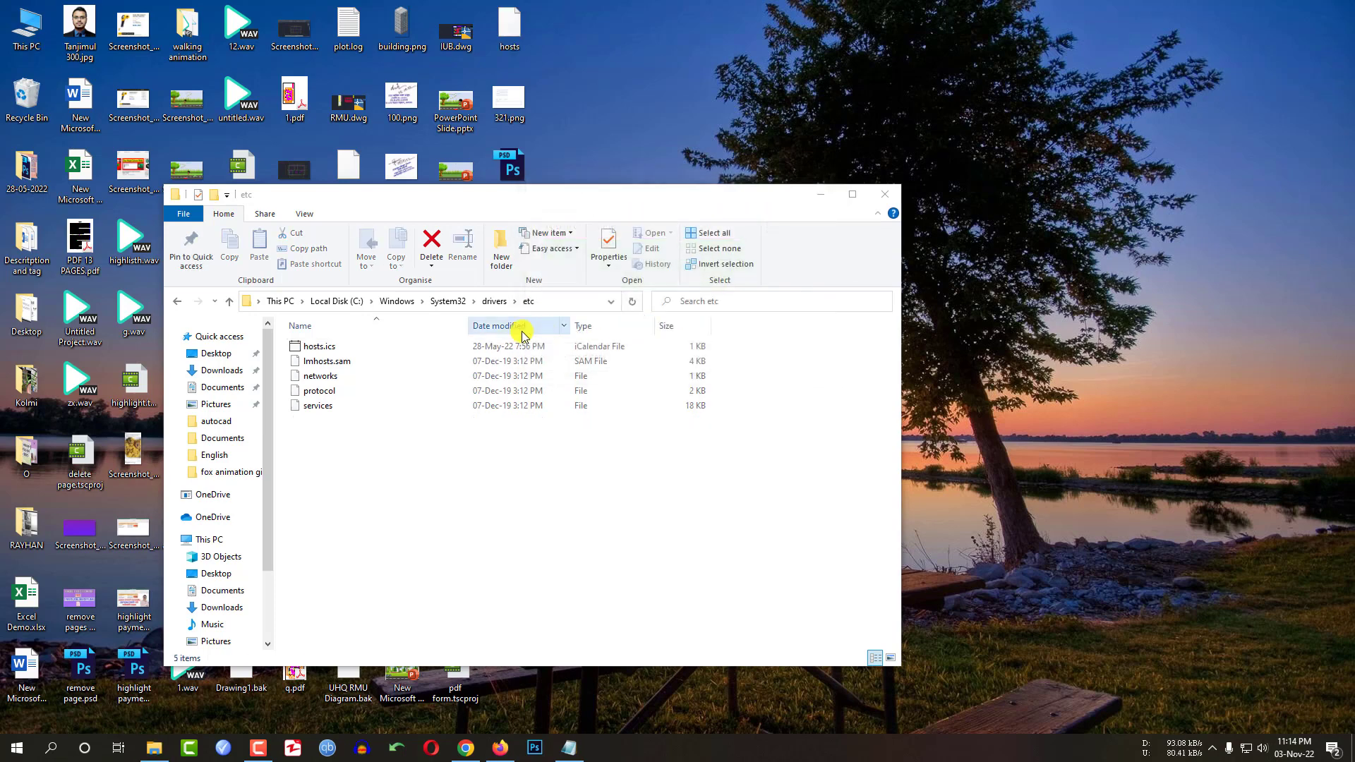
{"action": "left_click", "coordinate": [821, 192]}
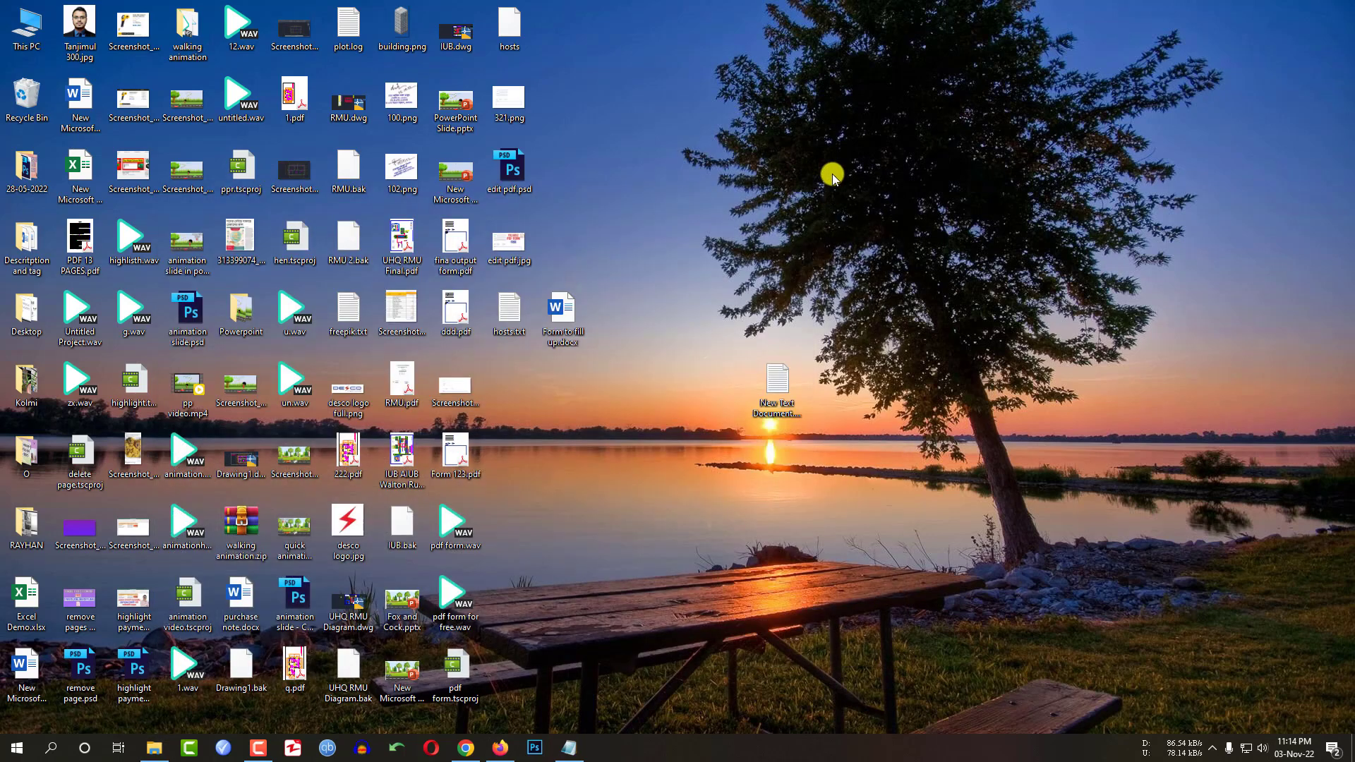
Remove the Read-only attribute from the hosts file on the desktop
{"action": "right_click", "coordinate": [509, 22]}
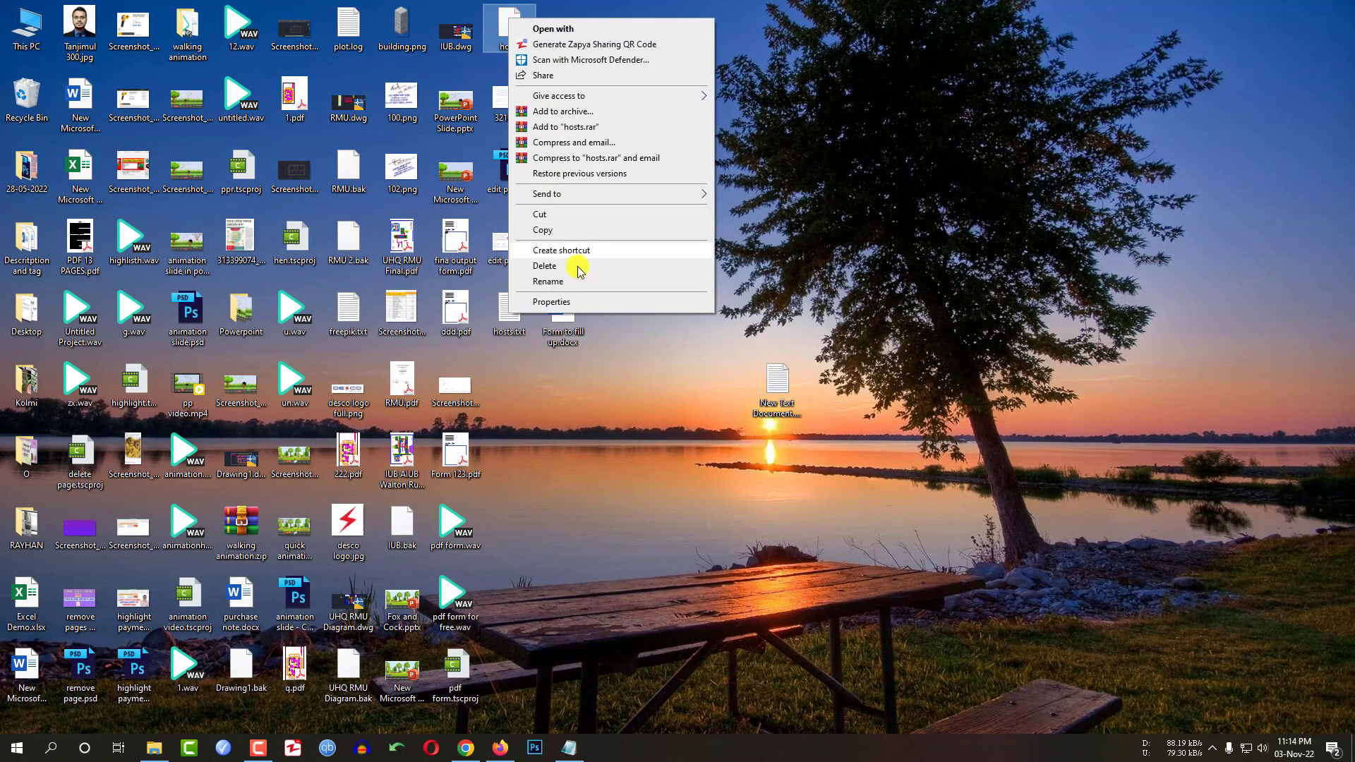
{"action": "left_click", "coordinate": [551, 302]}
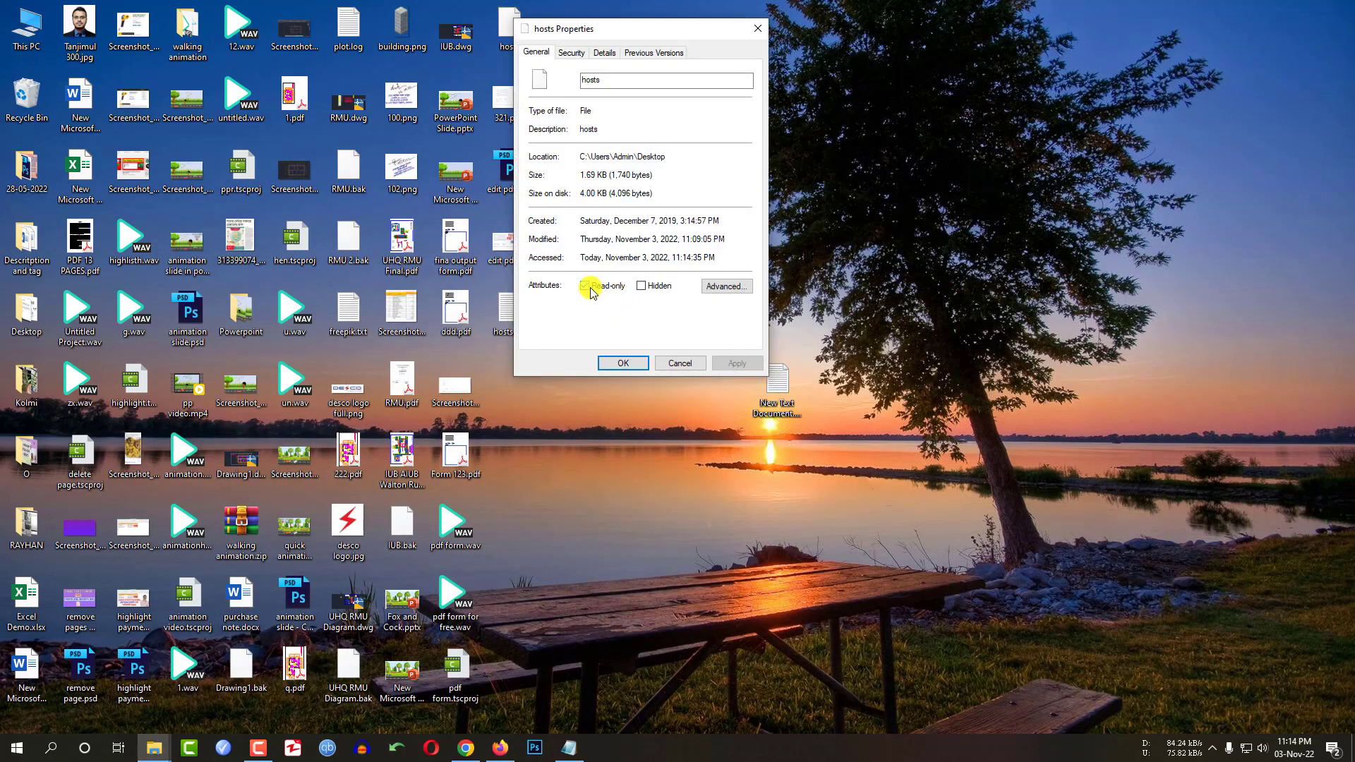
{"action": "left_click", "coordinate": [585, 286]}
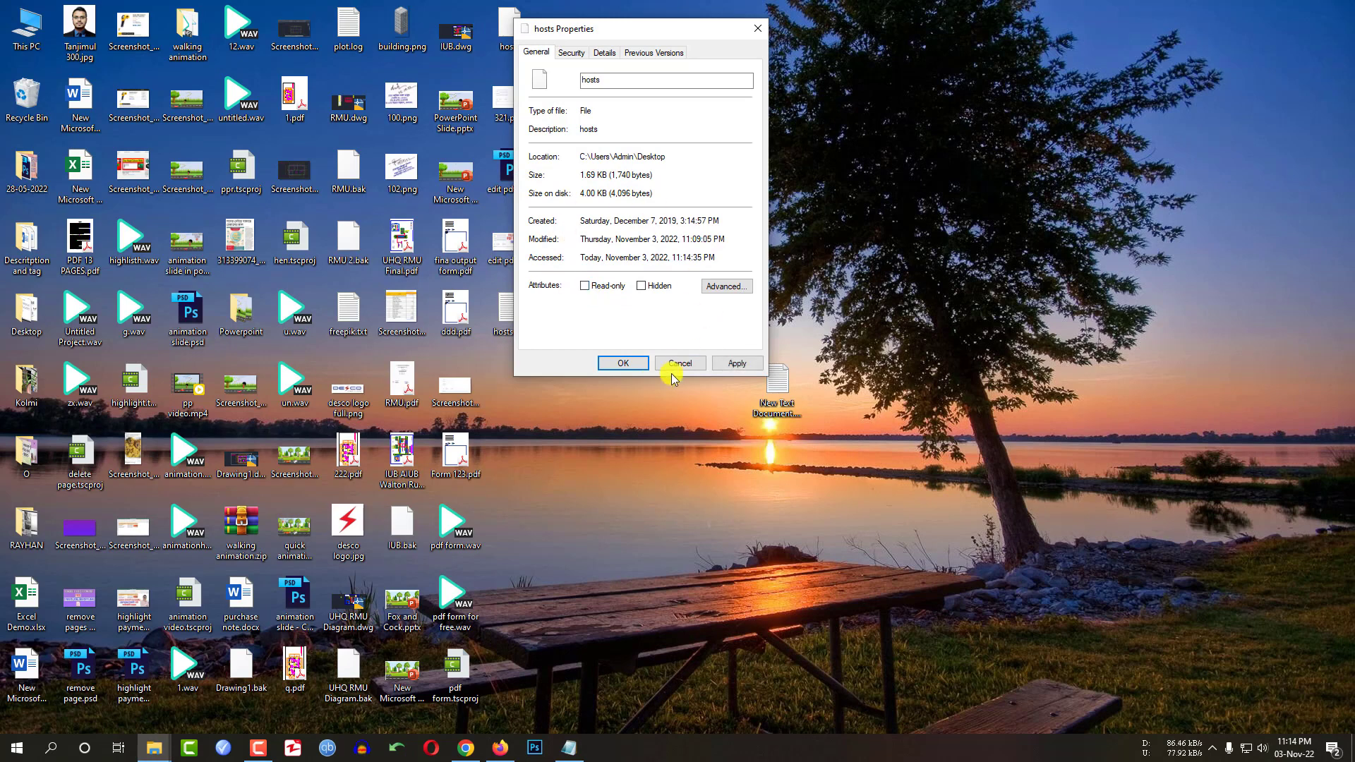
{"action": "left_click", "coordinate": [635, 360]}
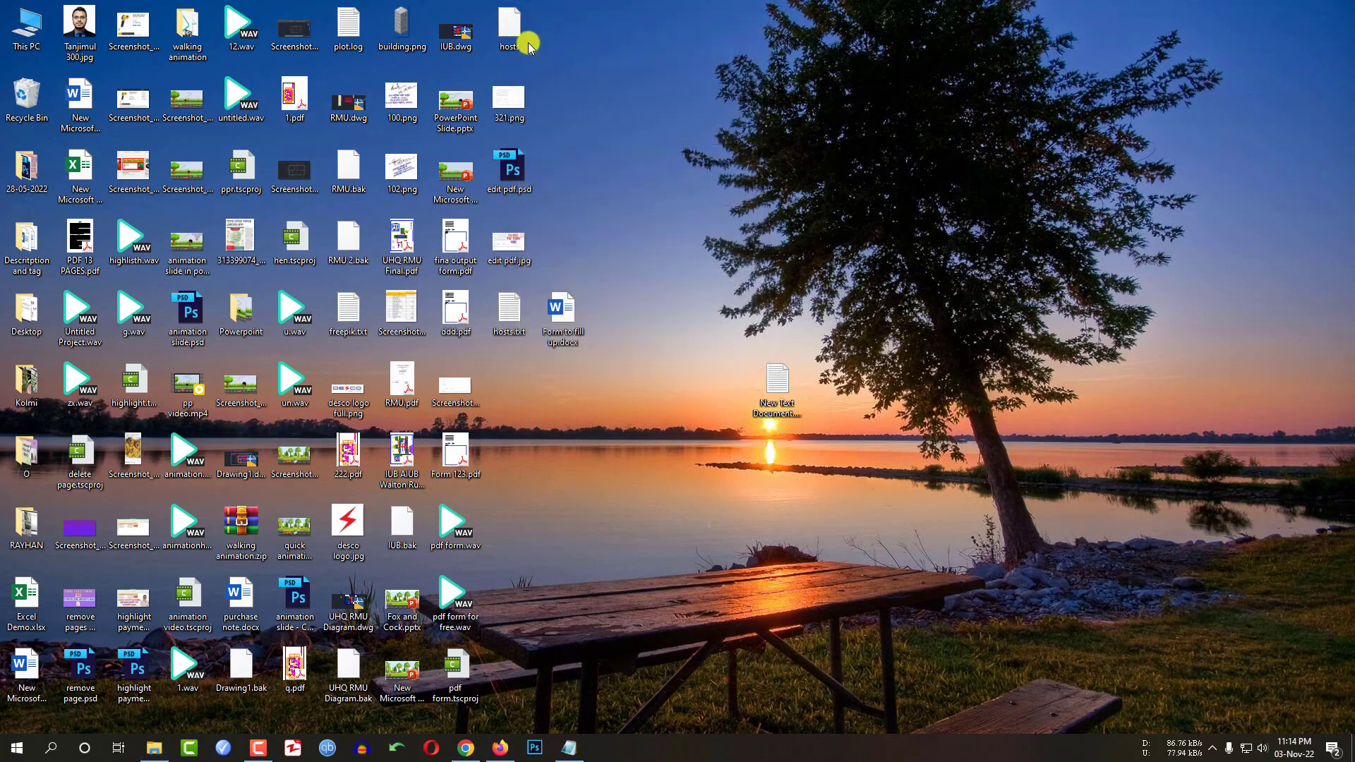
Open the desktop hosts file with Notepad
{"action": "right_click", "coordinate": [508, 28]}
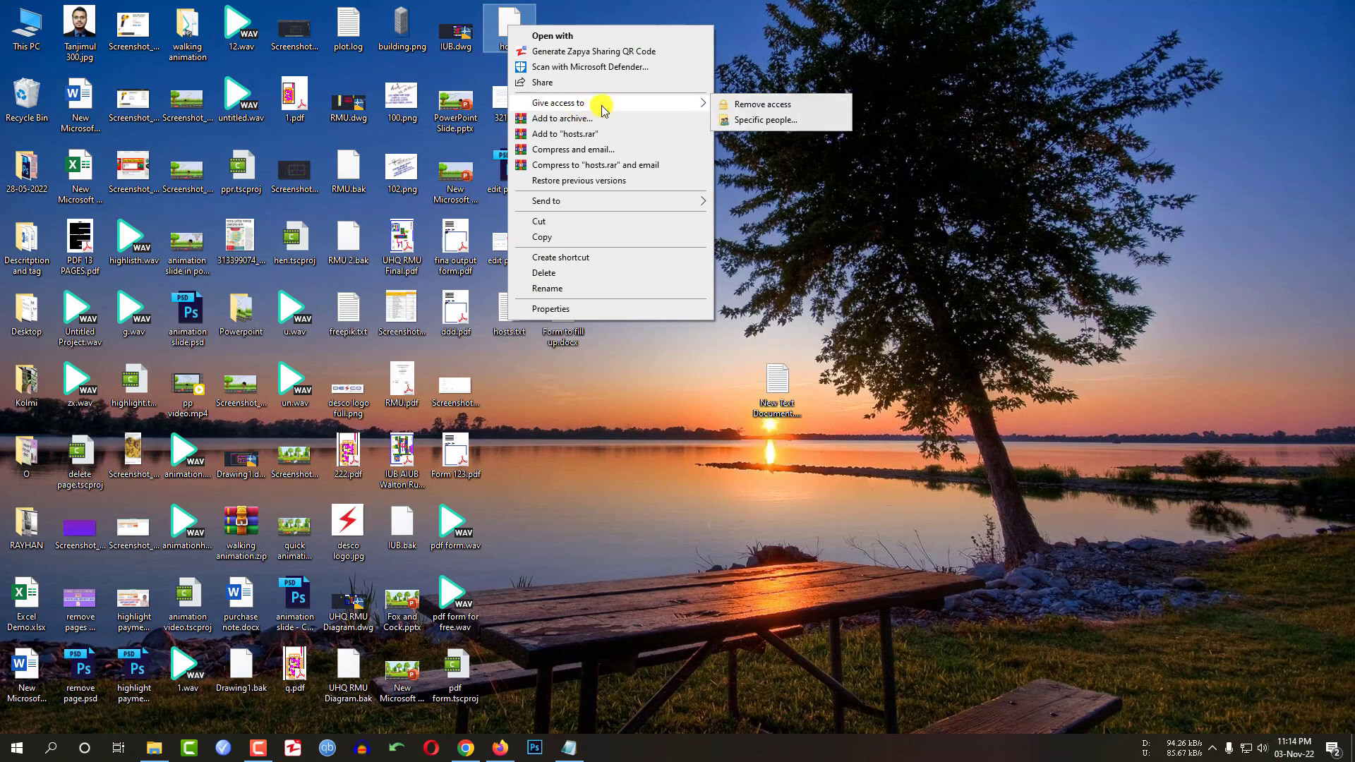
{"action": "left_click", "coordinate": [602, 34]}
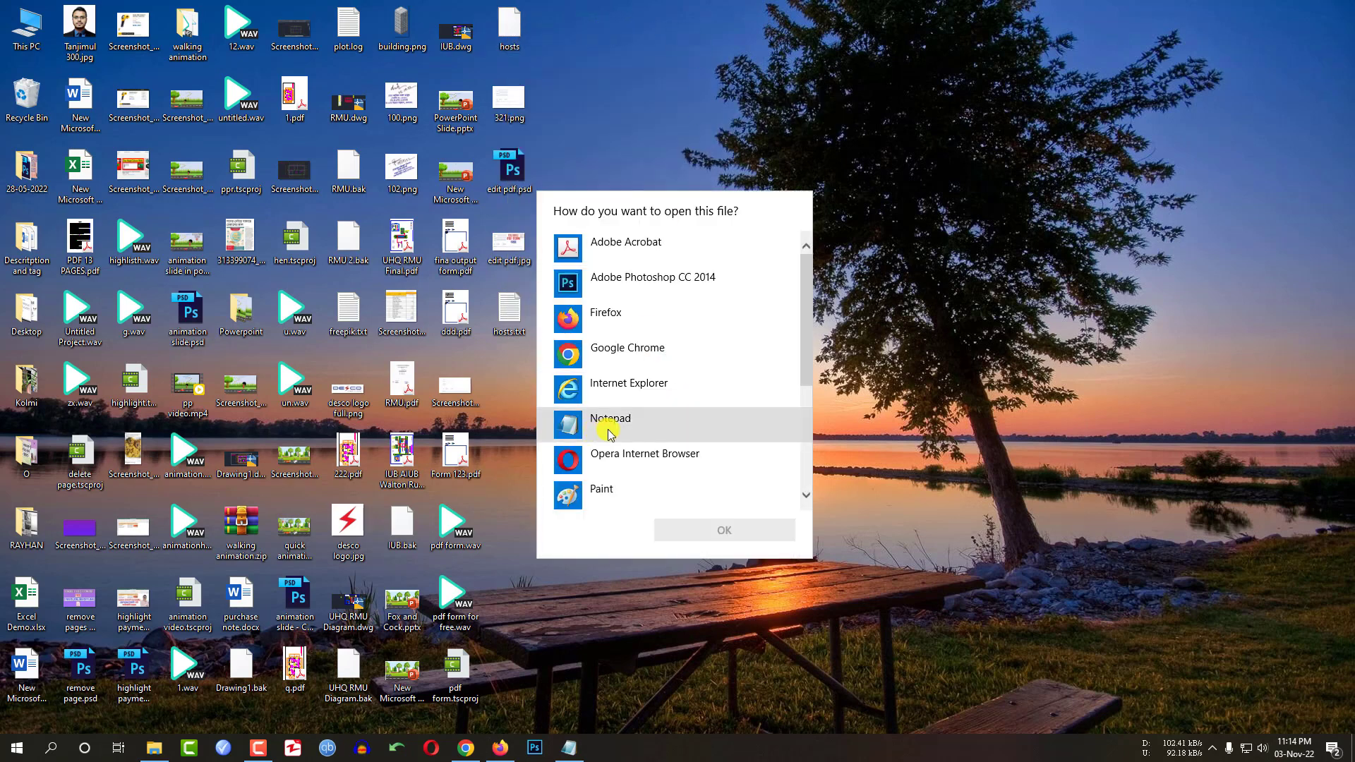
{"action": "left_click", "coordinate": [624, 426]}
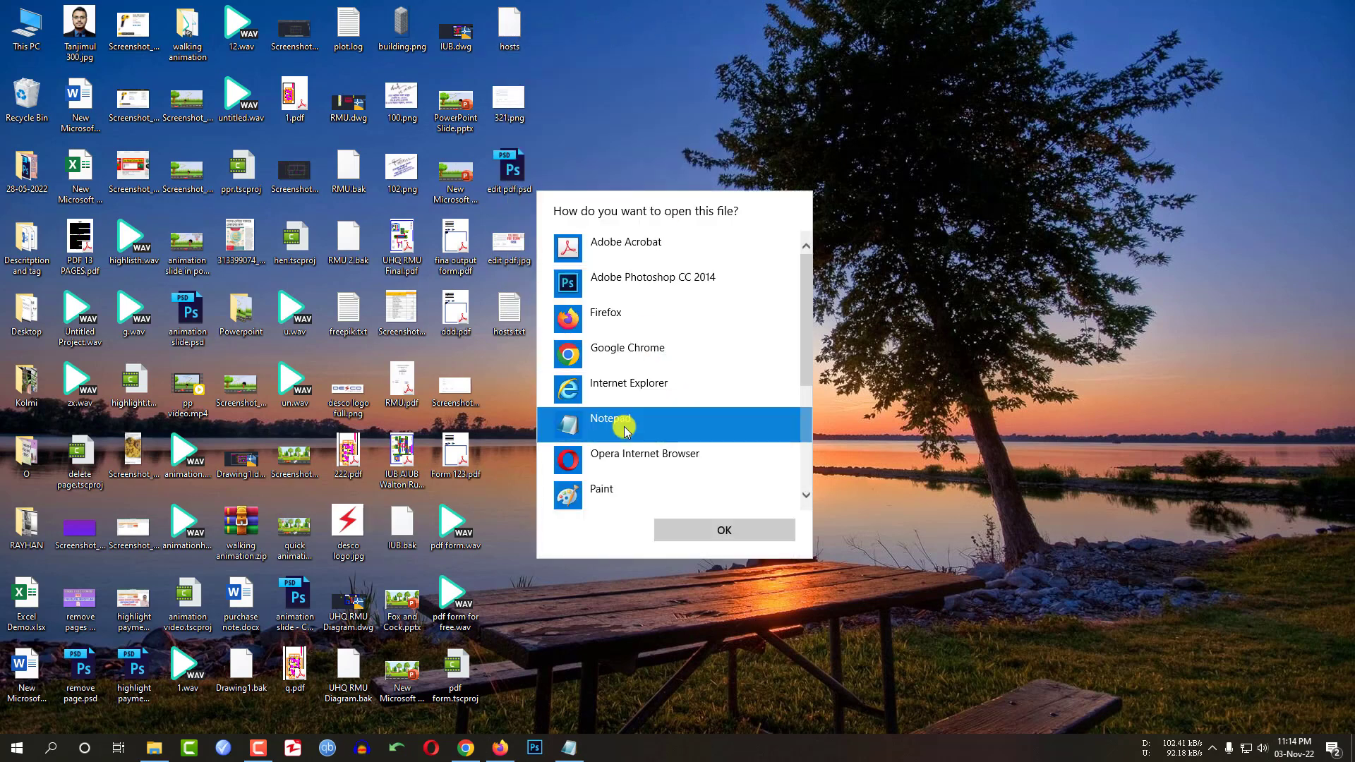
{"action": "left_click", "coordinate": [737, 534]}
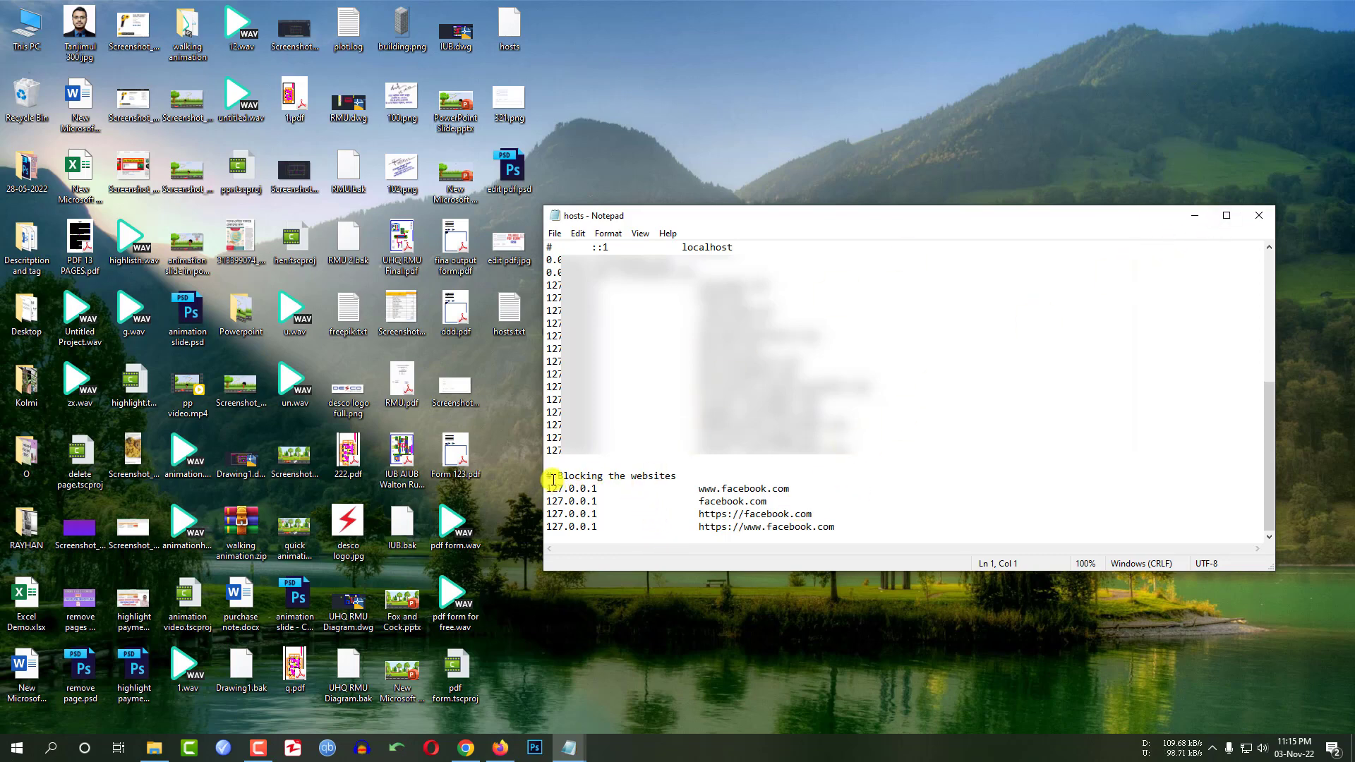
Add the comment line "# Blocking the websites" below the Facebook entries at the end of the hosts file, separated by a blank line
{"action": "left_click", "coordinate": [856, 526]}
{"action": "key", "text": "Return"}
{"action": "key", "text": "Return"}
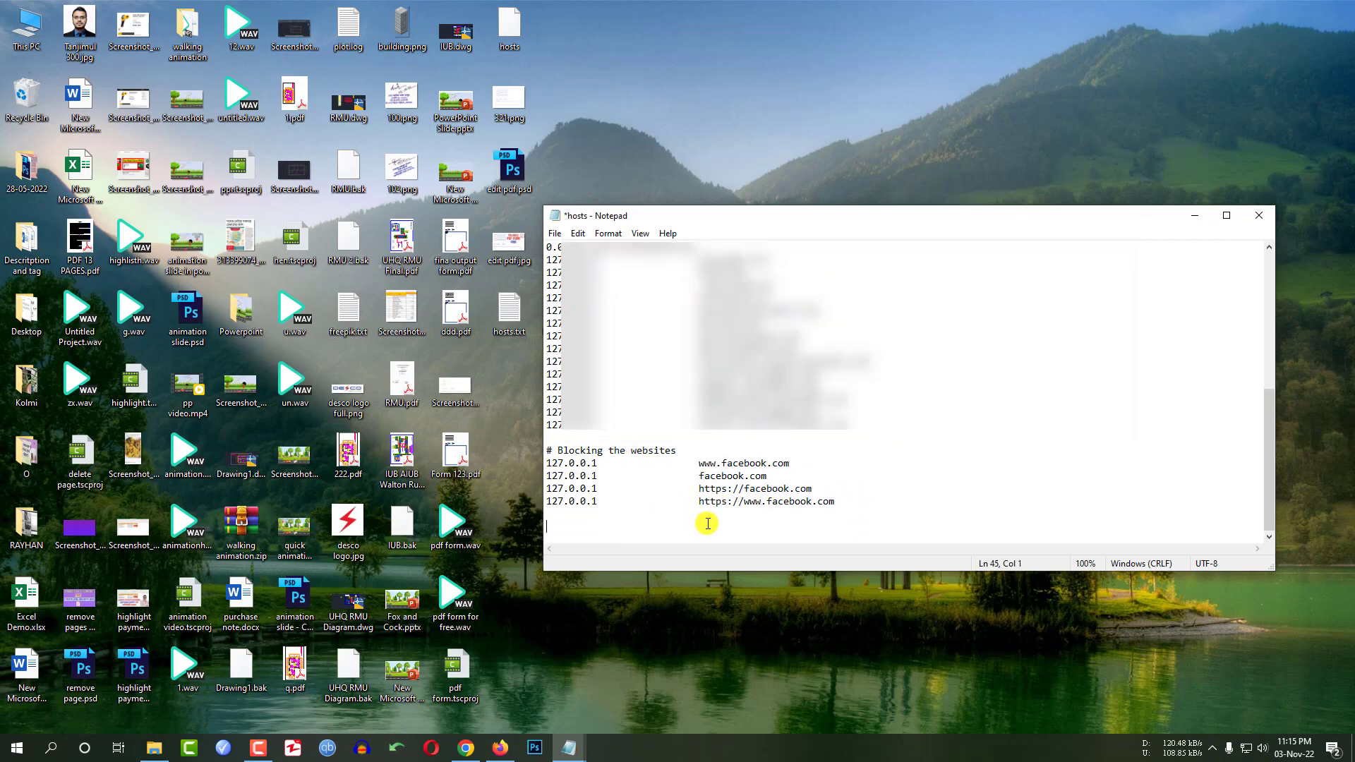
{"action": "type", "text": "# "}
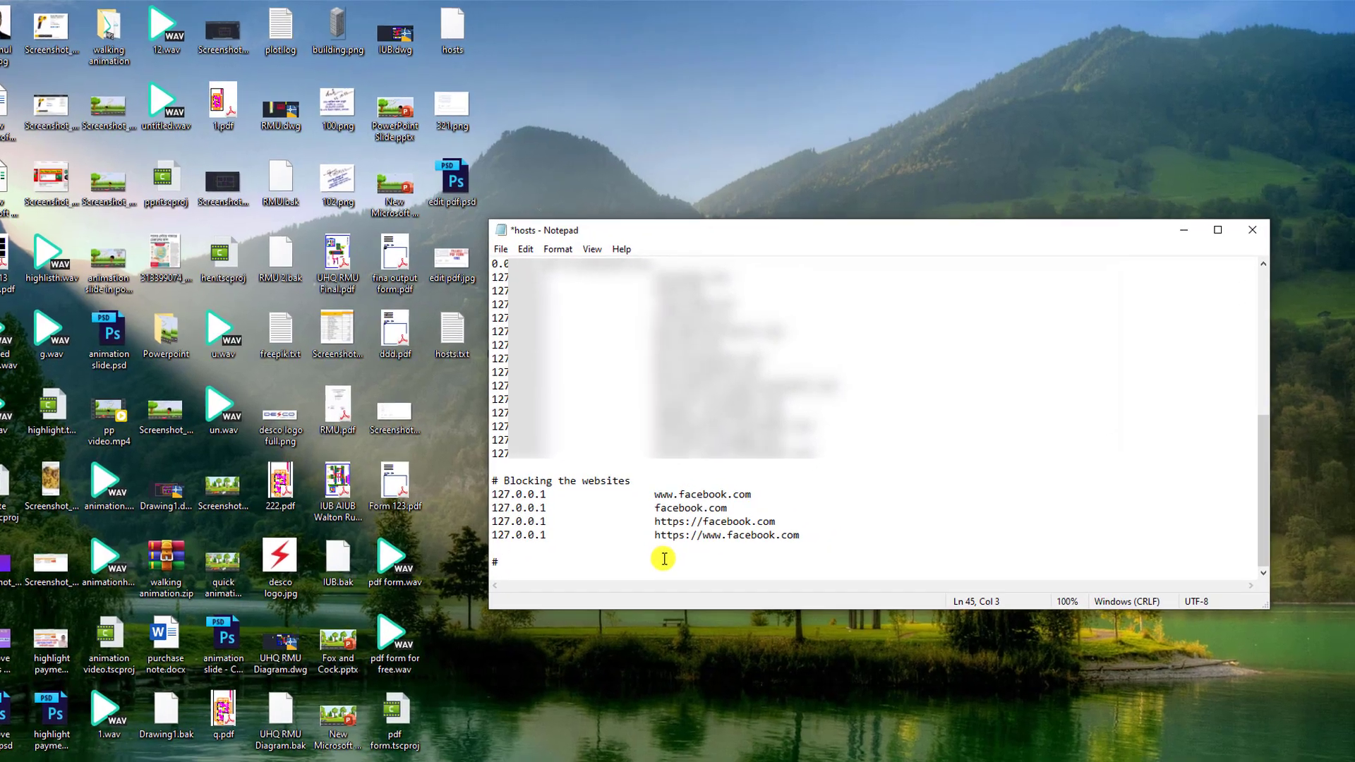
{"action": "type", "text": "Blocking the websites"}
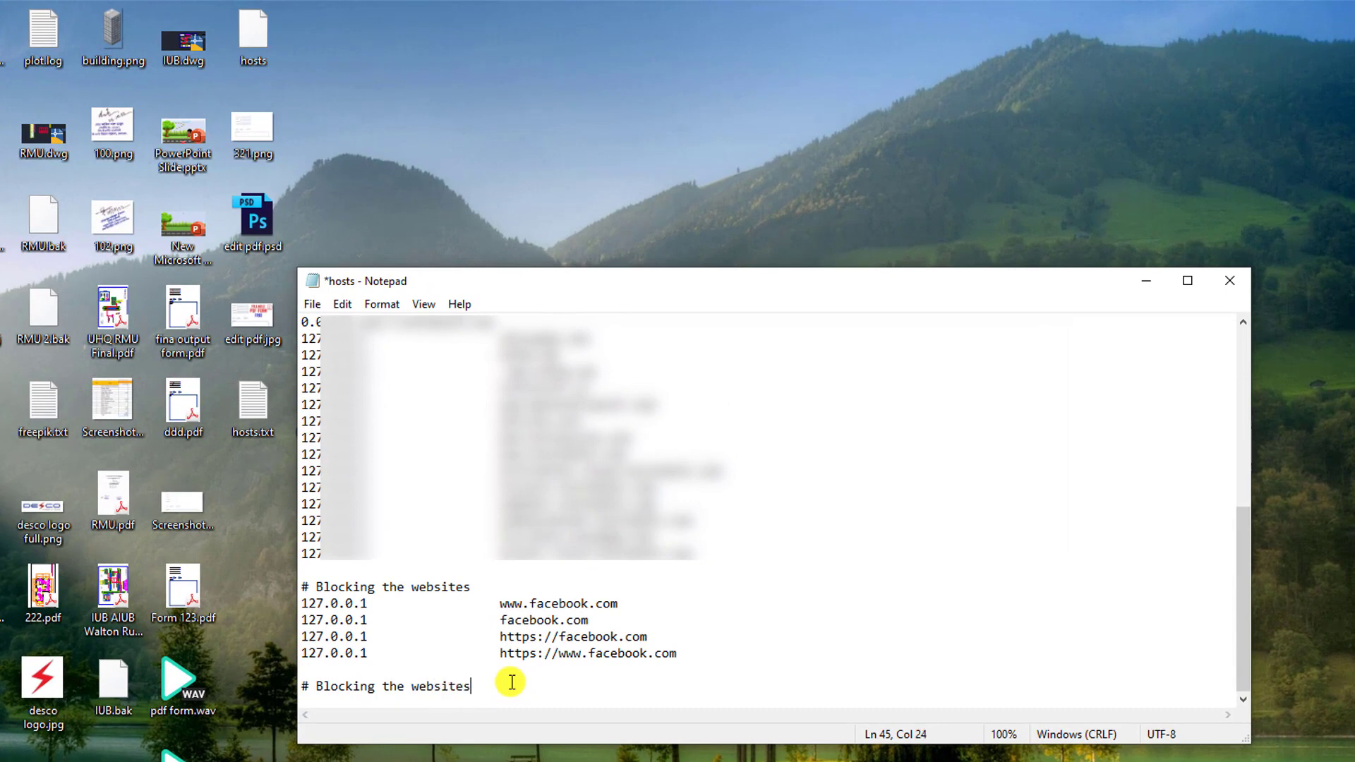
{"action": "key", "text": "Return"}
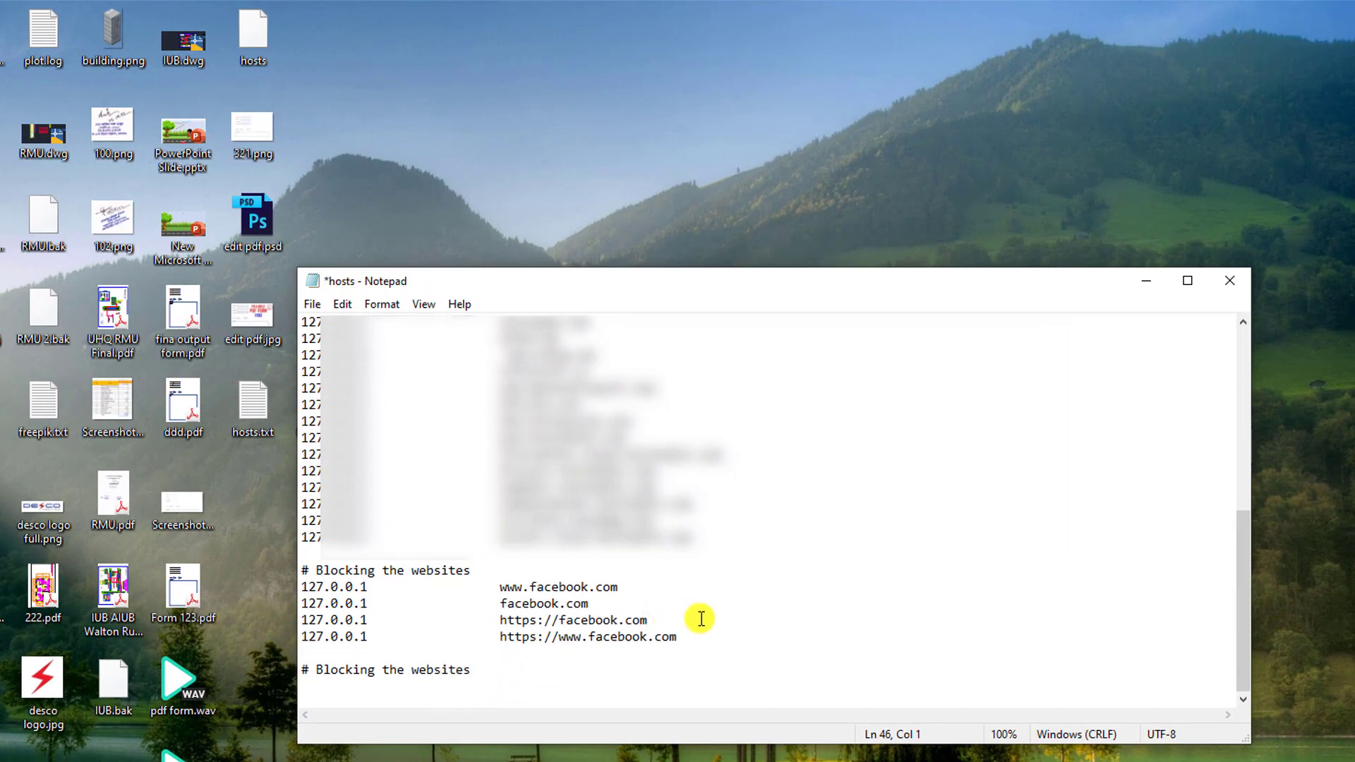
Copy the four Facebook entries and paste them below the second "# Blocking the websites" comment
{"action": "left_click_drag", "start_coordinate": [688, 637], "coordinate": [281, 592]}
{"action": "key", "text": "ctrl+c"}
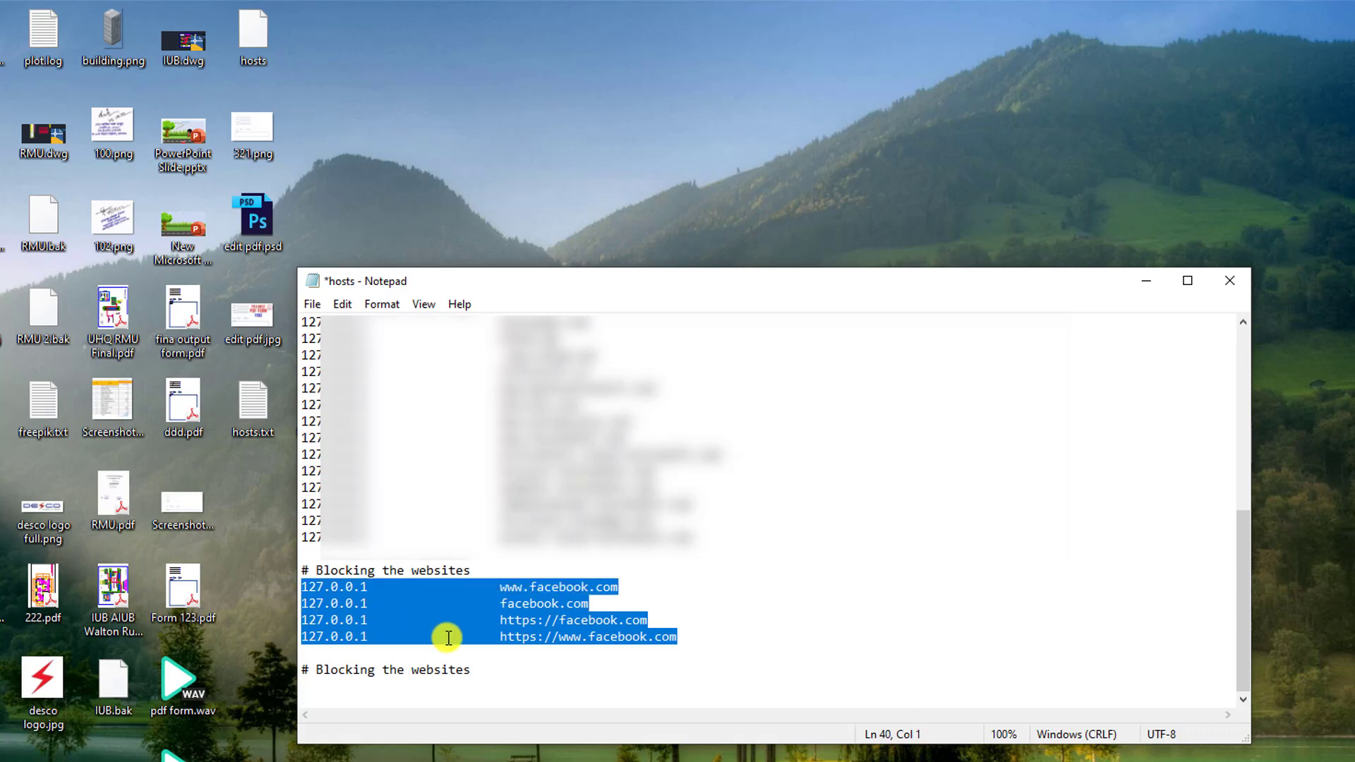
{"action": "left_click", "coordinate": [406, 693]}
{"action": "key", "text": "ctrl+v"}
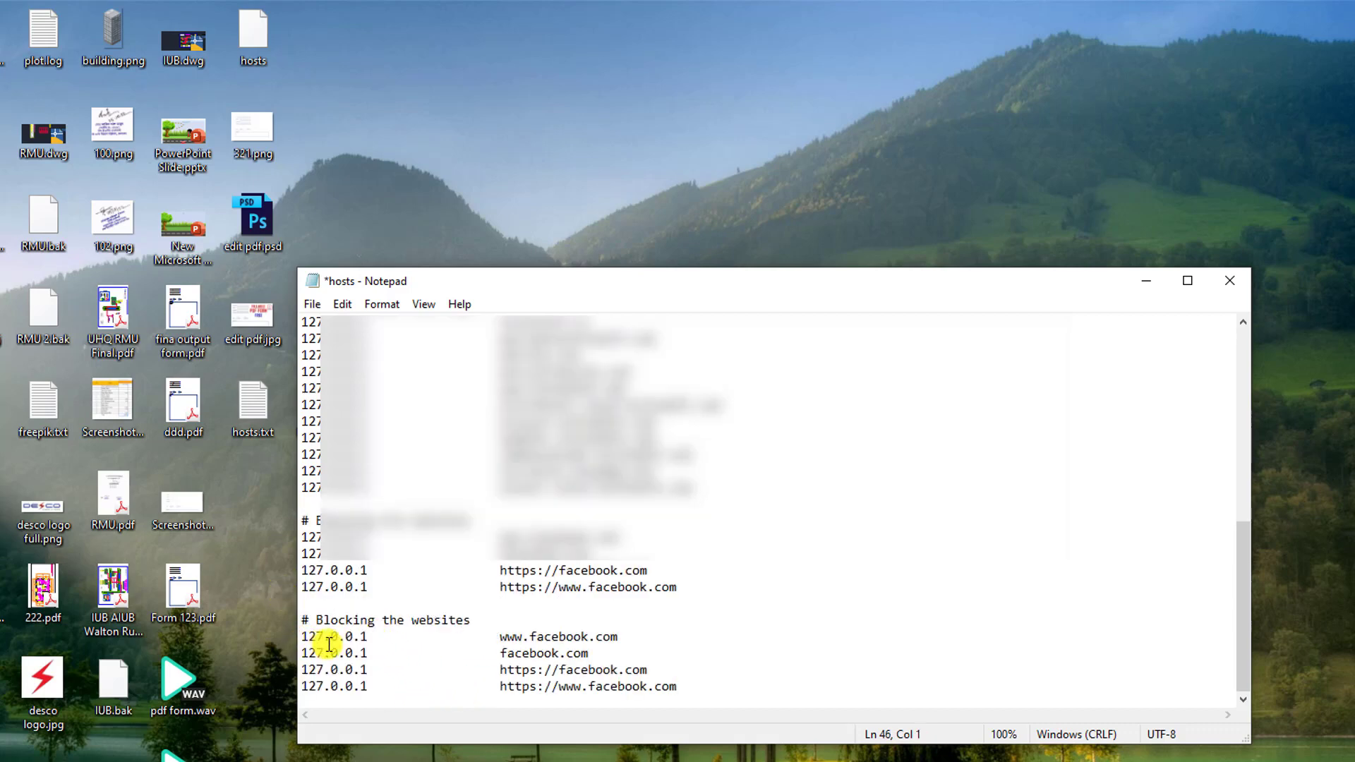
{"action": "left_click_drag", "start_coordinate": [627, 639], "coordinate": [590, 641]}
{"action": "left_click", "coordinate": [588, 638]}
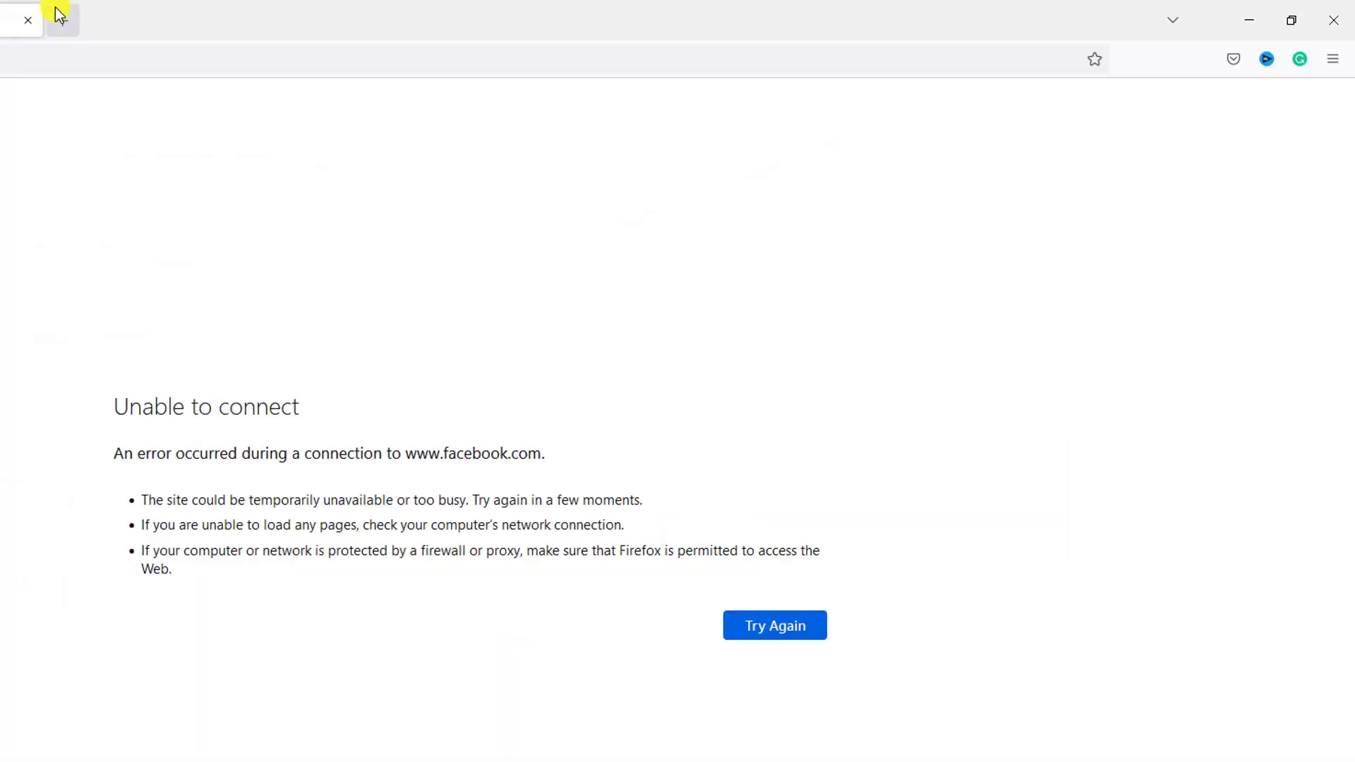
{"action": "left_click", "coordinate": [52, 16]}
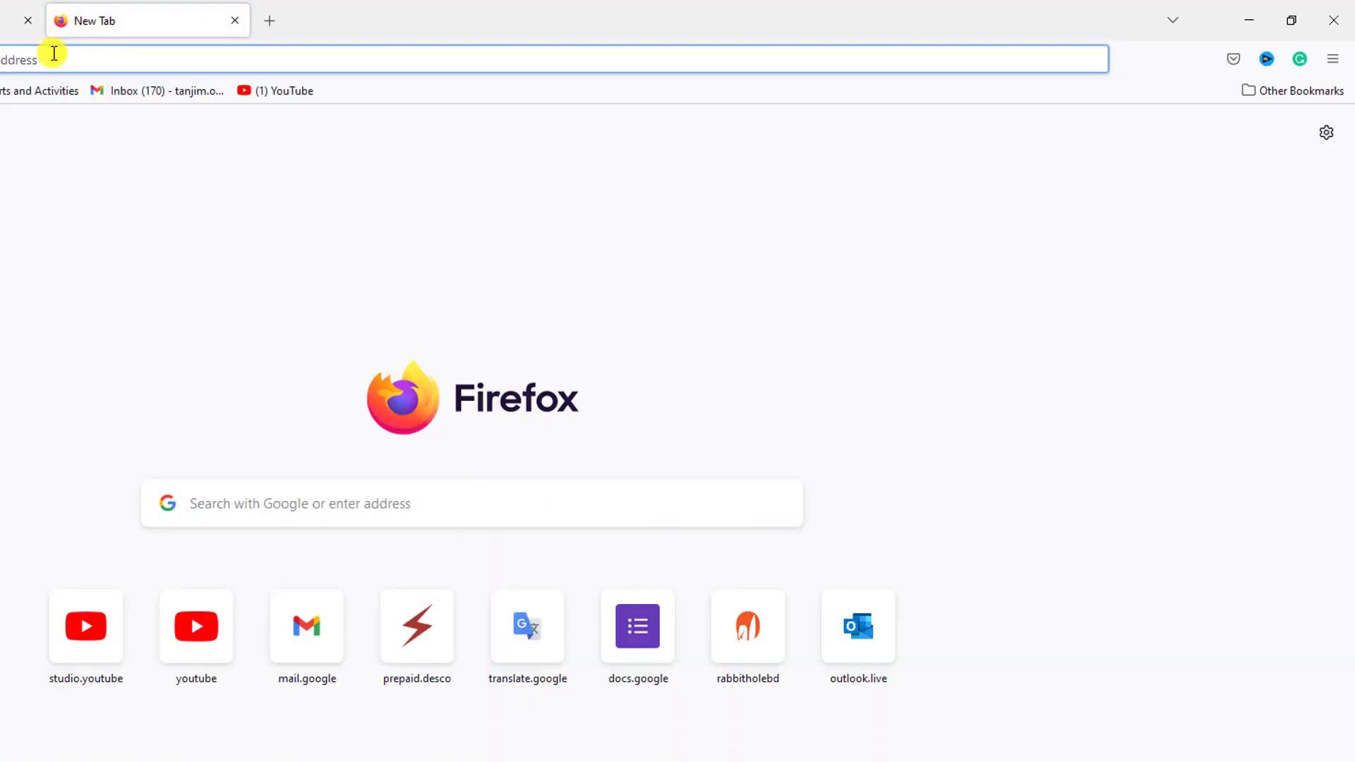
{"action": "left_click", "coordinate": [299, 90]}
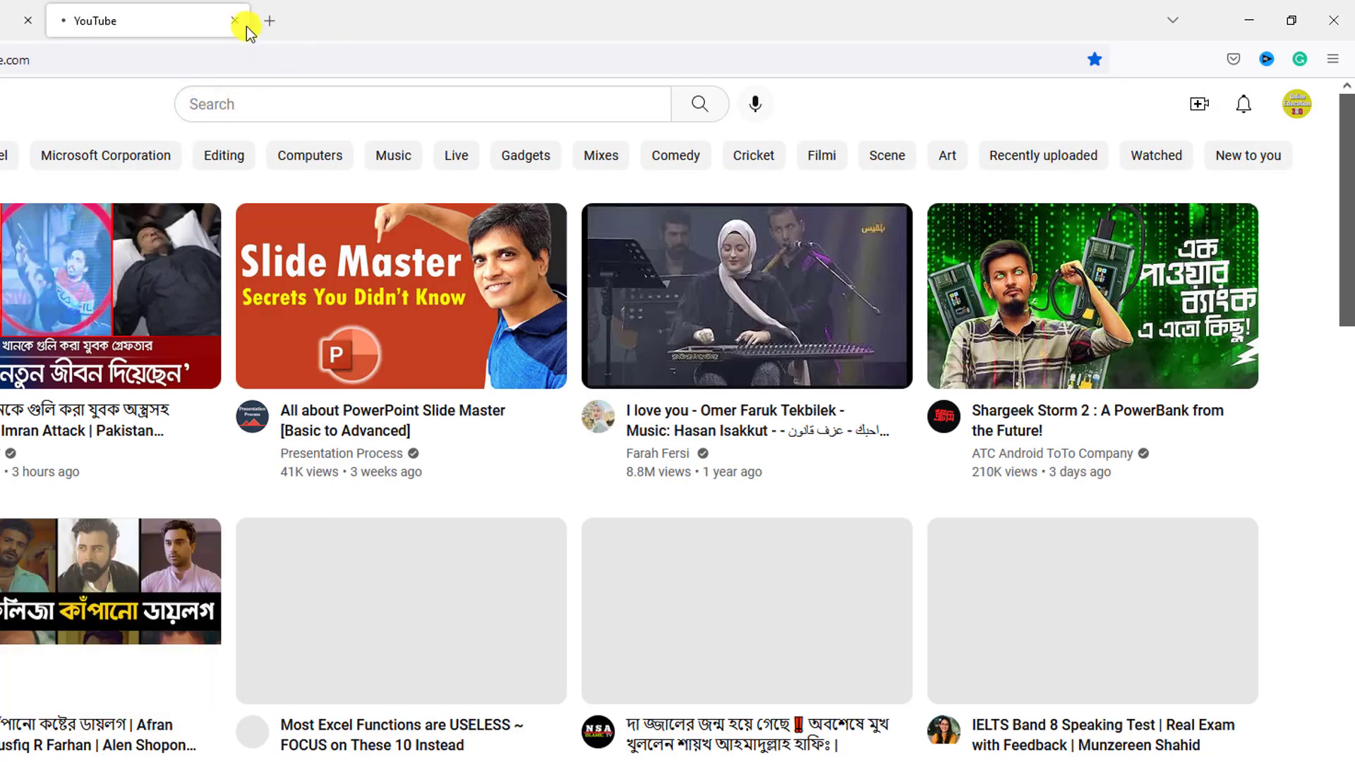
{"action": "left_click", "coordinate": [237, 24]}
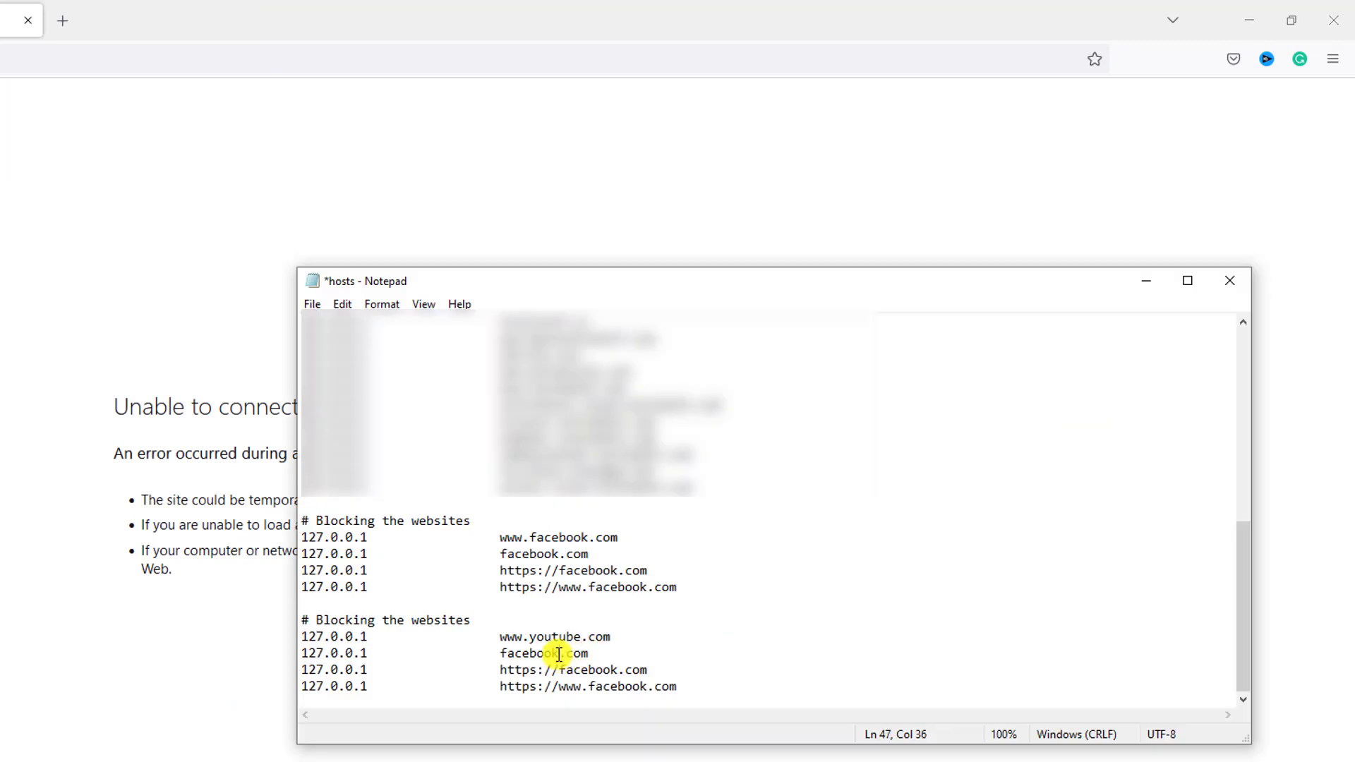
{"action": "left_click_drag", "start_coordinate": [559, 655], "coordinate": [498, 655]}
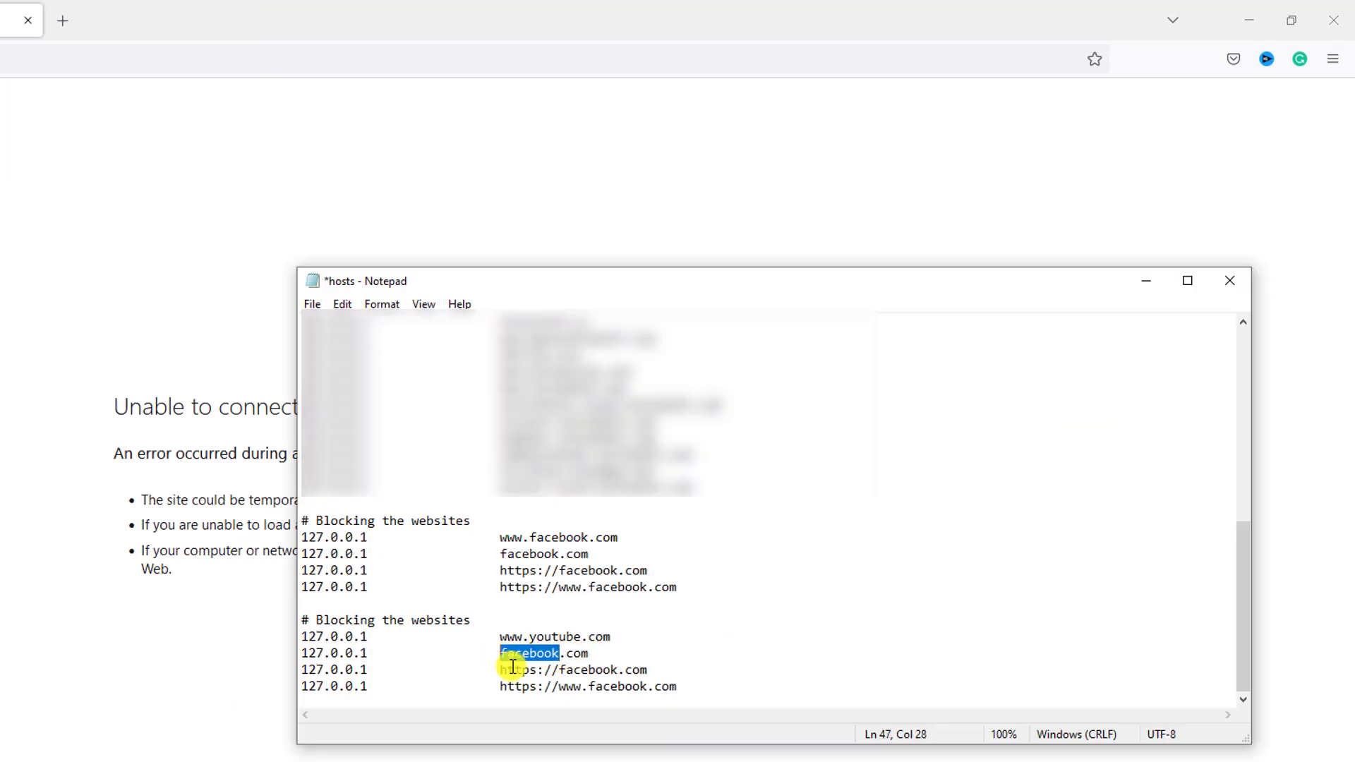
{"action": "type", "text": "youtub"}
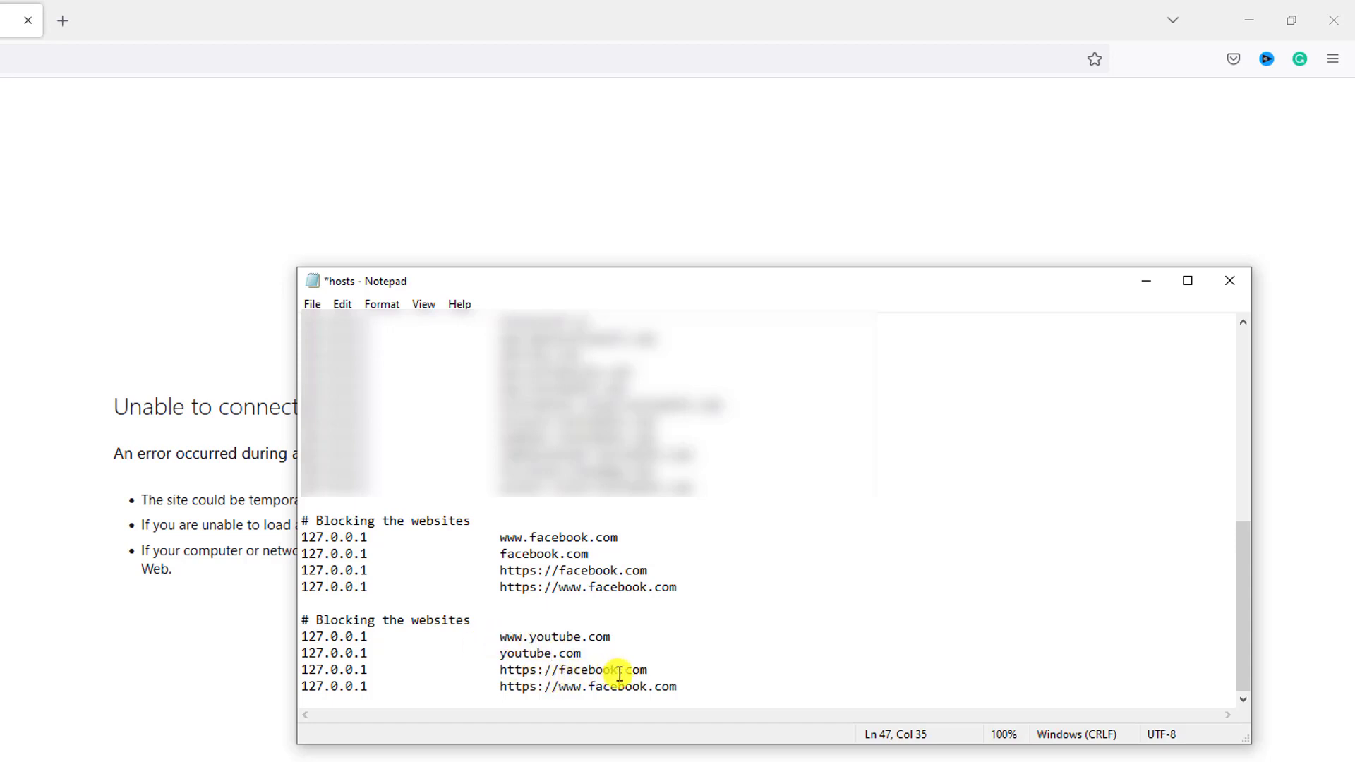
{"action": "left_click_drag", "start_coordinate": [615, 671], "coordinate": [567, 673]}
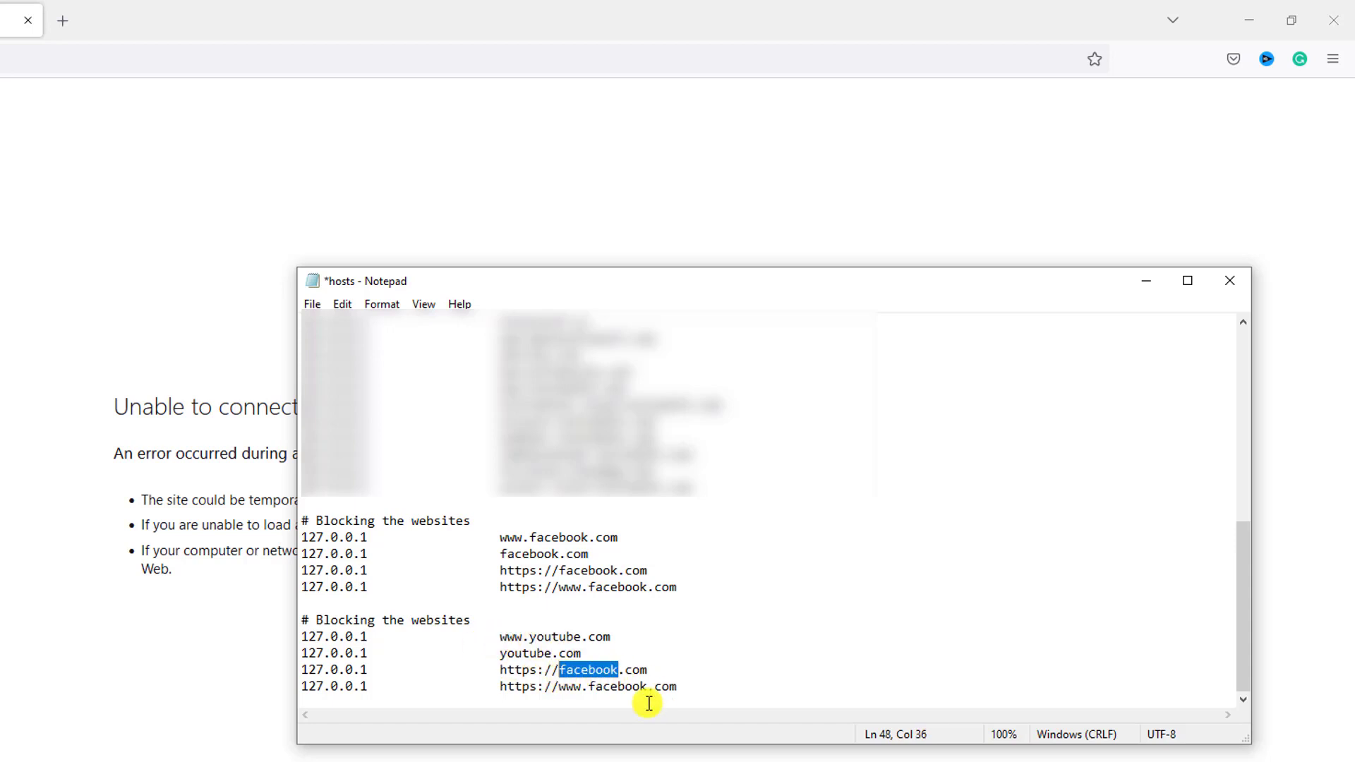
{"action": "type", "text": "youtub"}
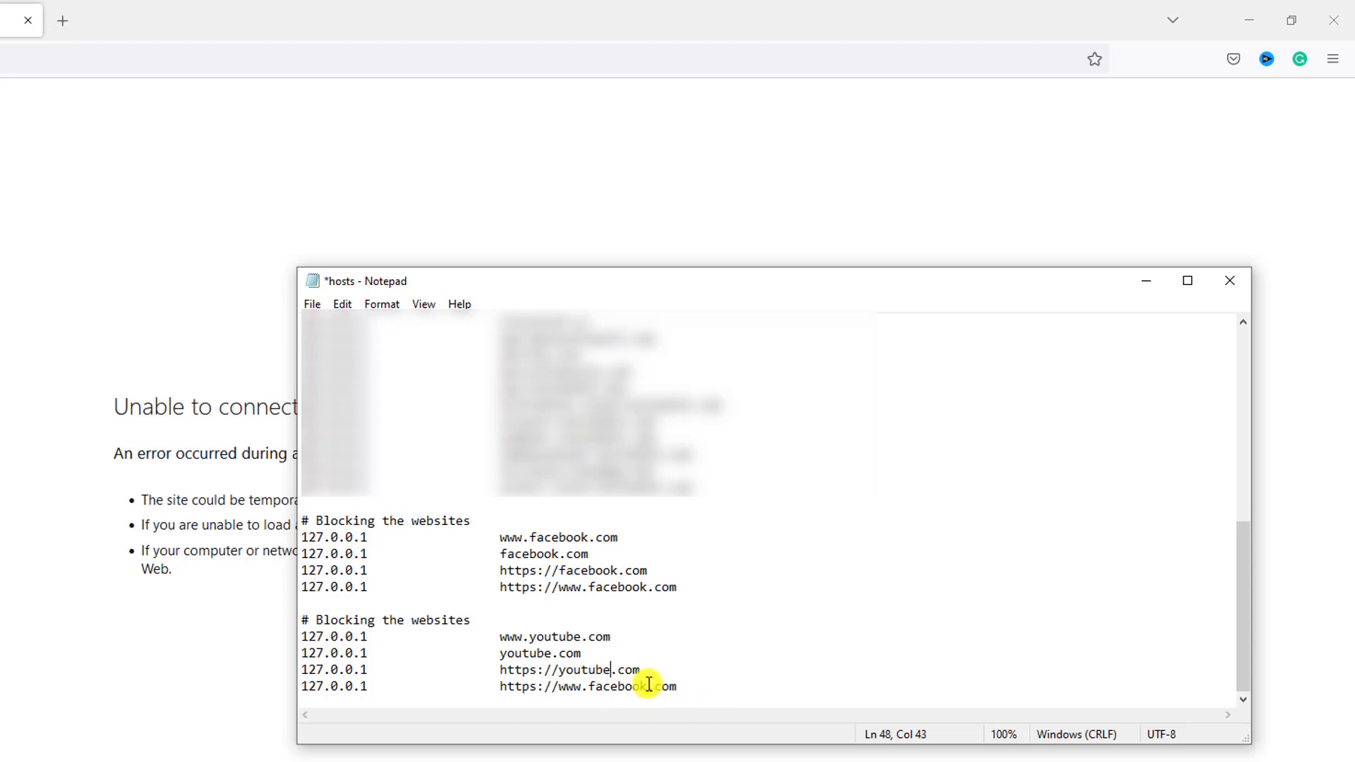
{"action": "left_click_drag", "start_coordinate": [645, 687], "coordinate": [589, 693]}
{"action": "type", "text": "youtube"}
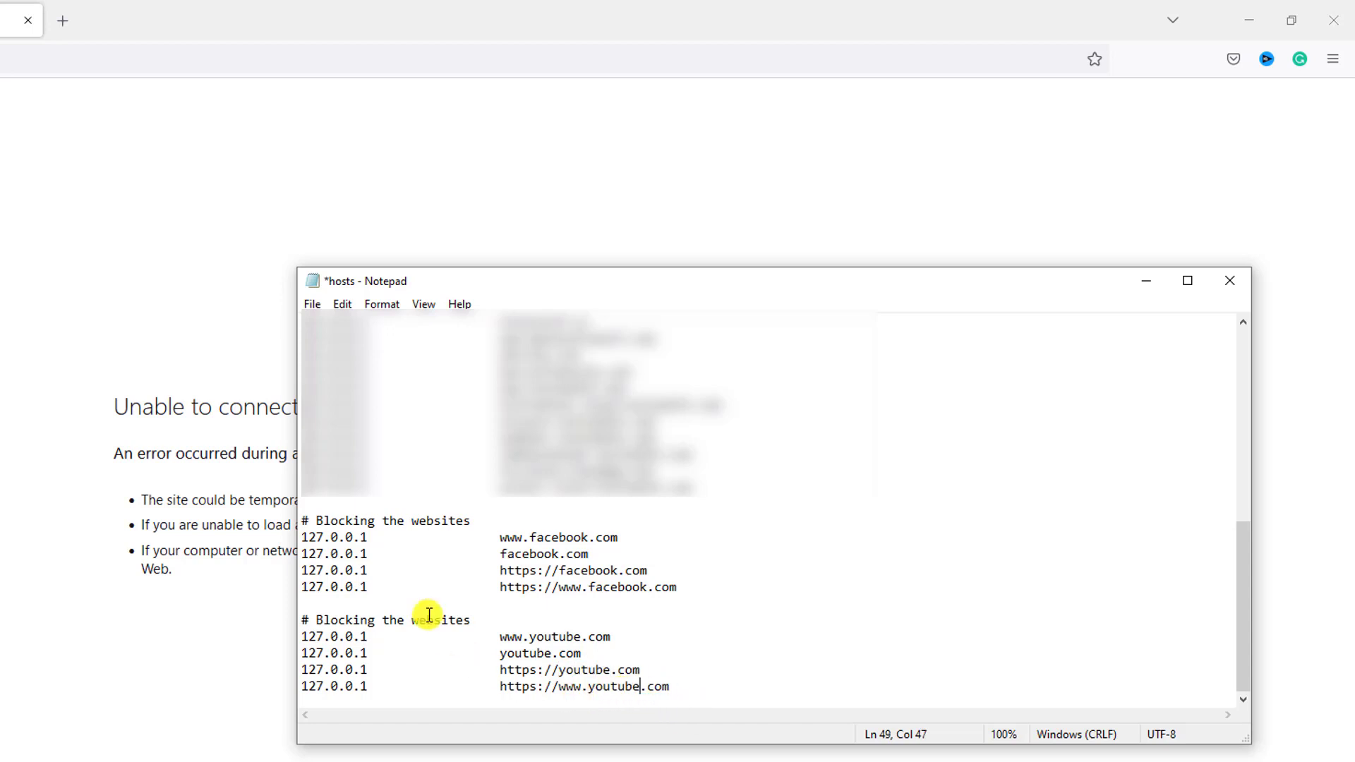
{"action": "left_click", "coordinate": [379, 637]}
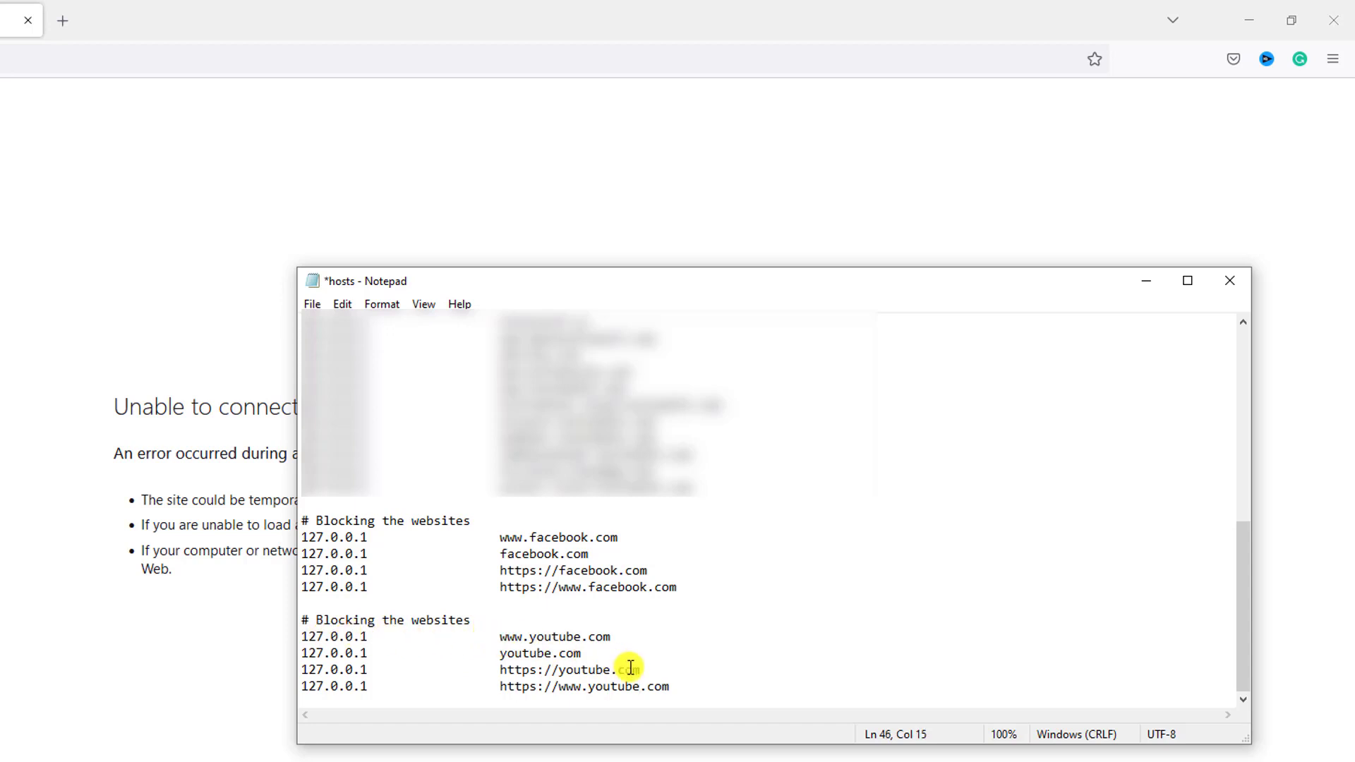
Save the edited hosts file and close it
{"action": "left_click", "coordinate": [311, 304]}
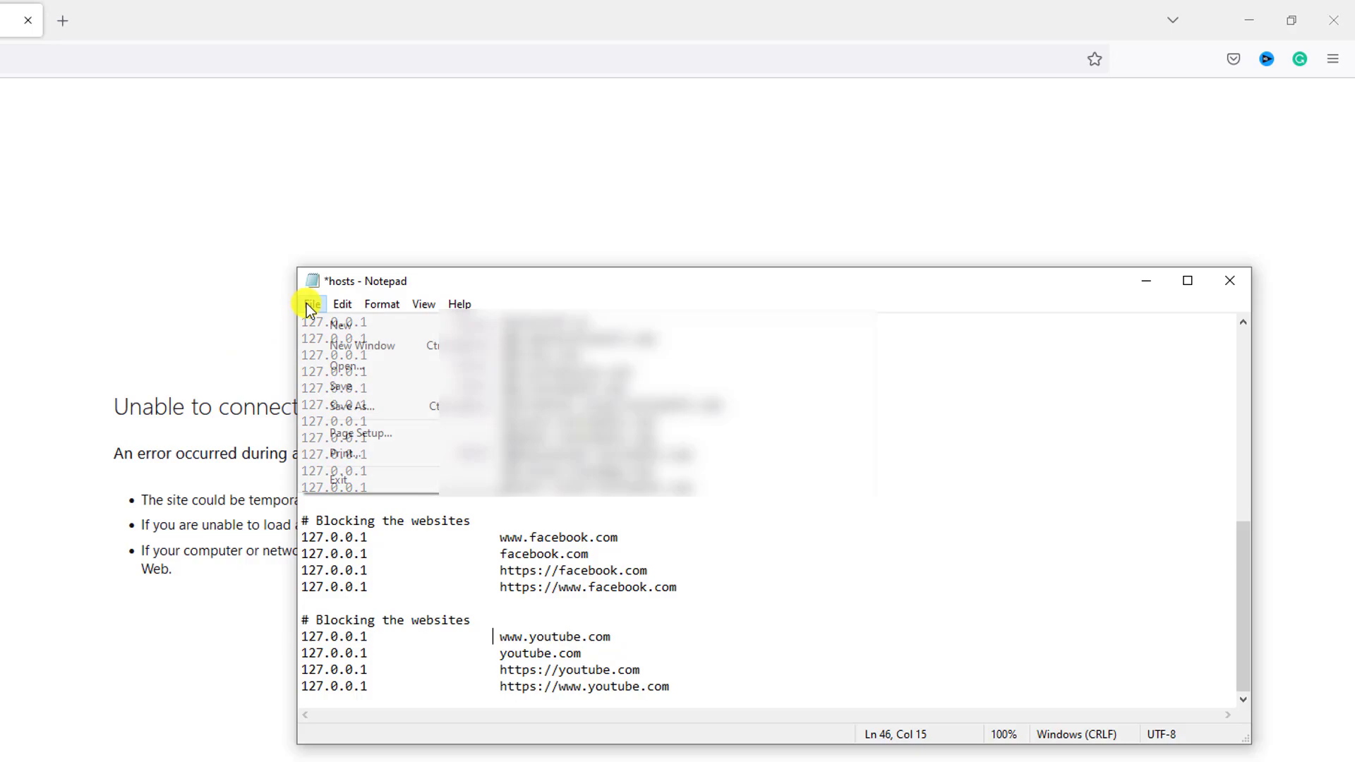
{"action": "left_click", "coordinate": [342, 388]}
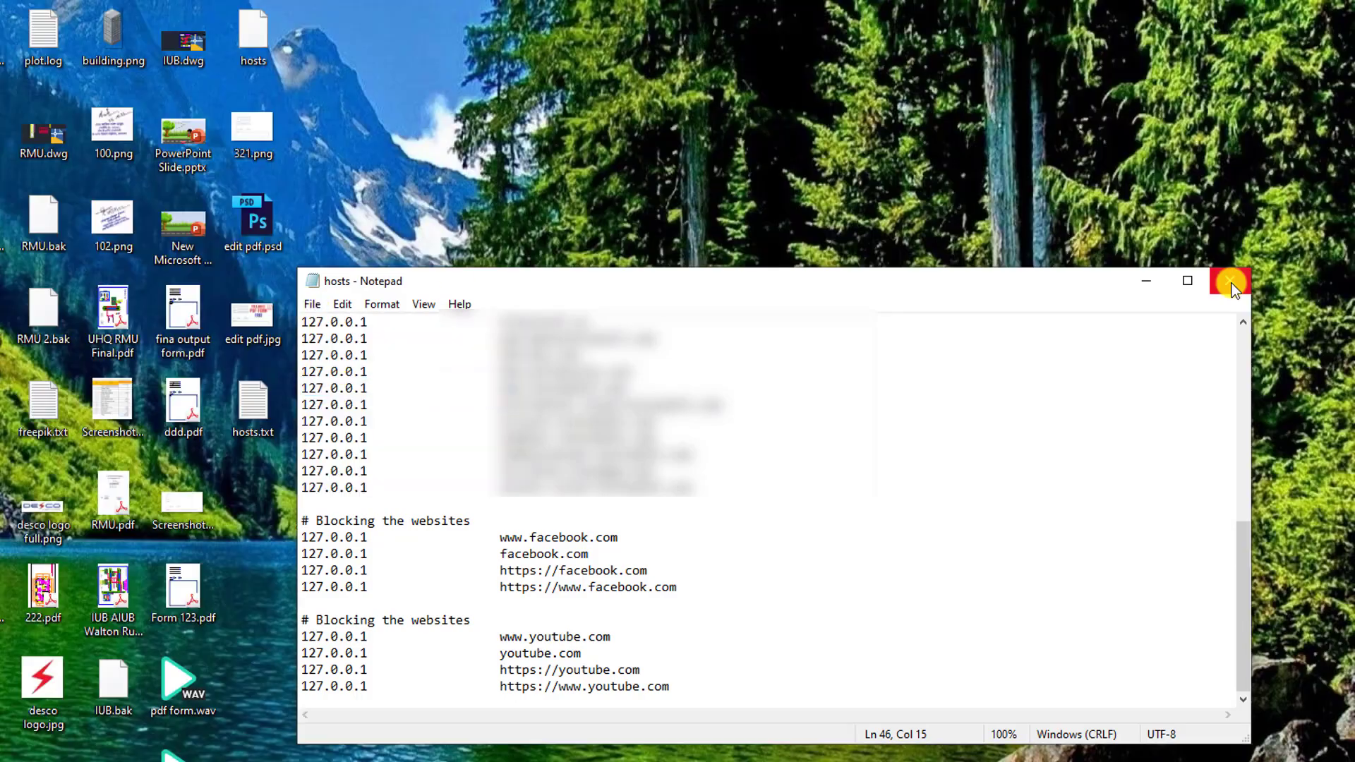
{"action": "left_click", "coordinate": [1231, 282]}
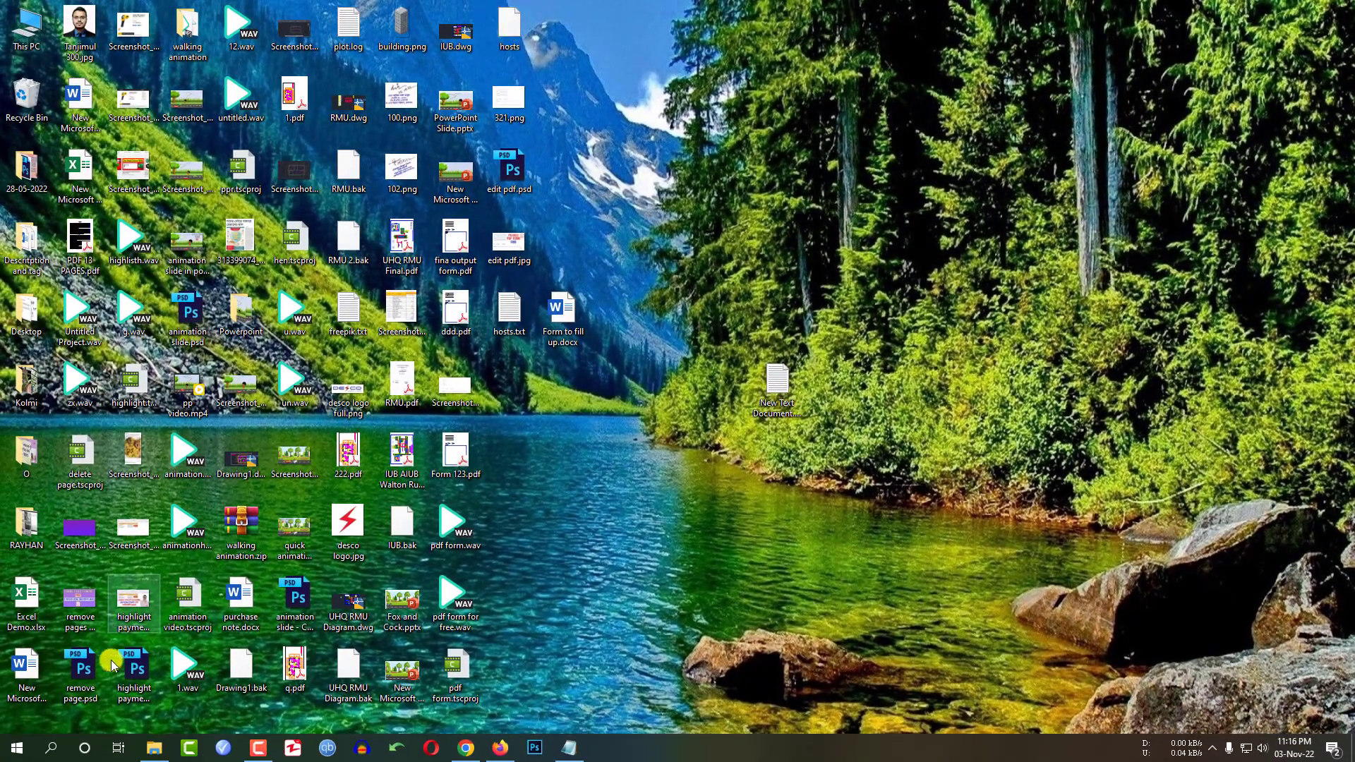
Move the hosts file from the desktop back into the etc folder with administrator permission
{"action": "left_click", "coordinate": [154, 748]}
{"action": "left_click_drag", "start_coordinate": [509, 32], "coordinate": [415, 522]}
{"action": "left_click", "coordinate": [636, 279]}
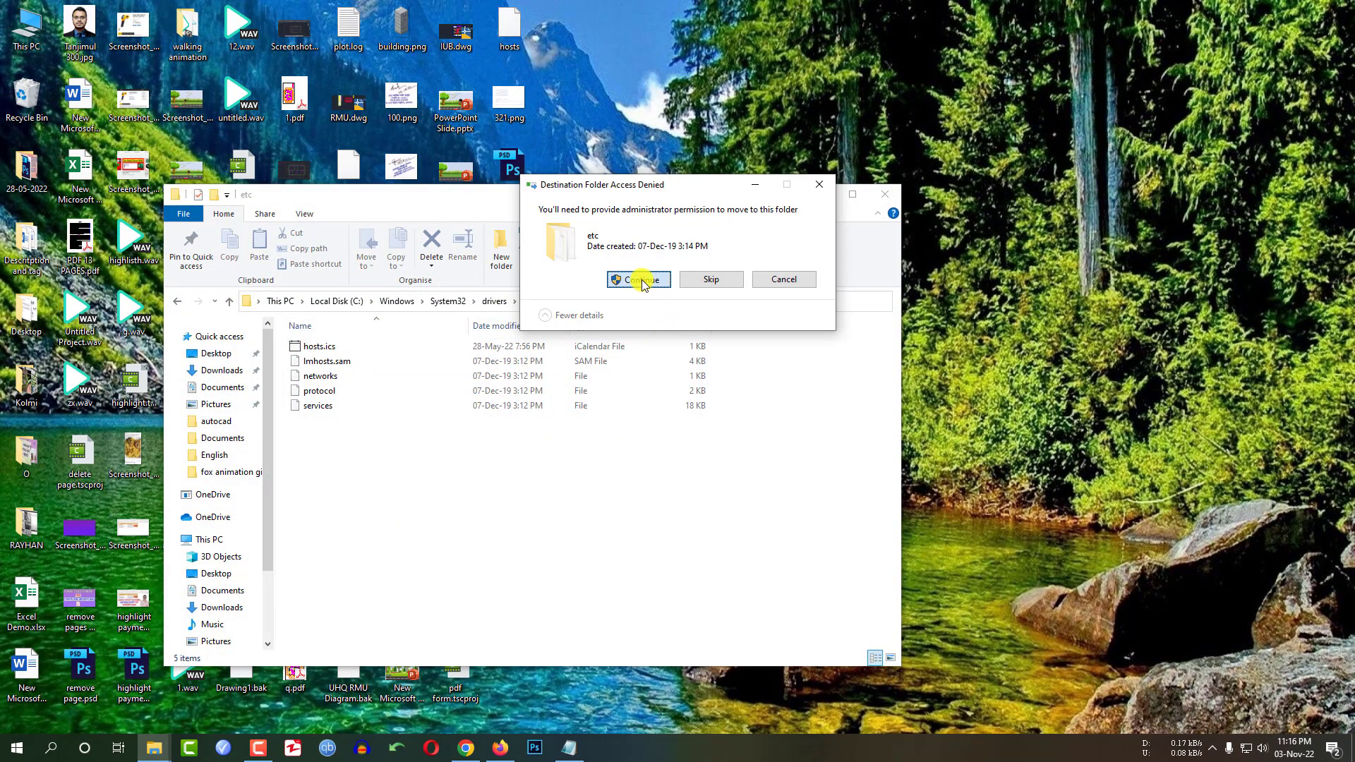
Switch to Firefox, test the bookmarked YouTube page in a new tab, and restart the browser to test it again
{"action": "left_click", "coordinate": [500, 752]}
{"action": "key", "text": "ctrl+t"}
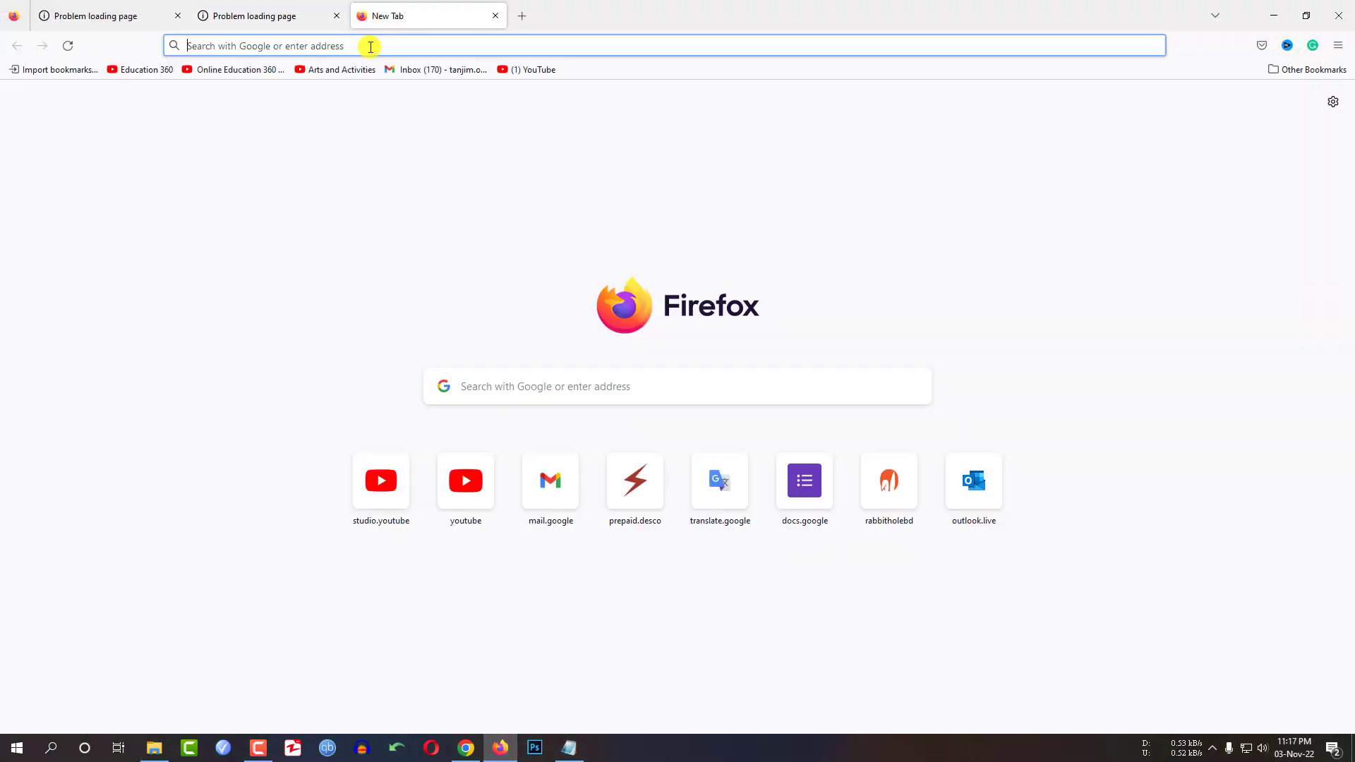
{"action": "left_click", "coordinate": [504, 77]}
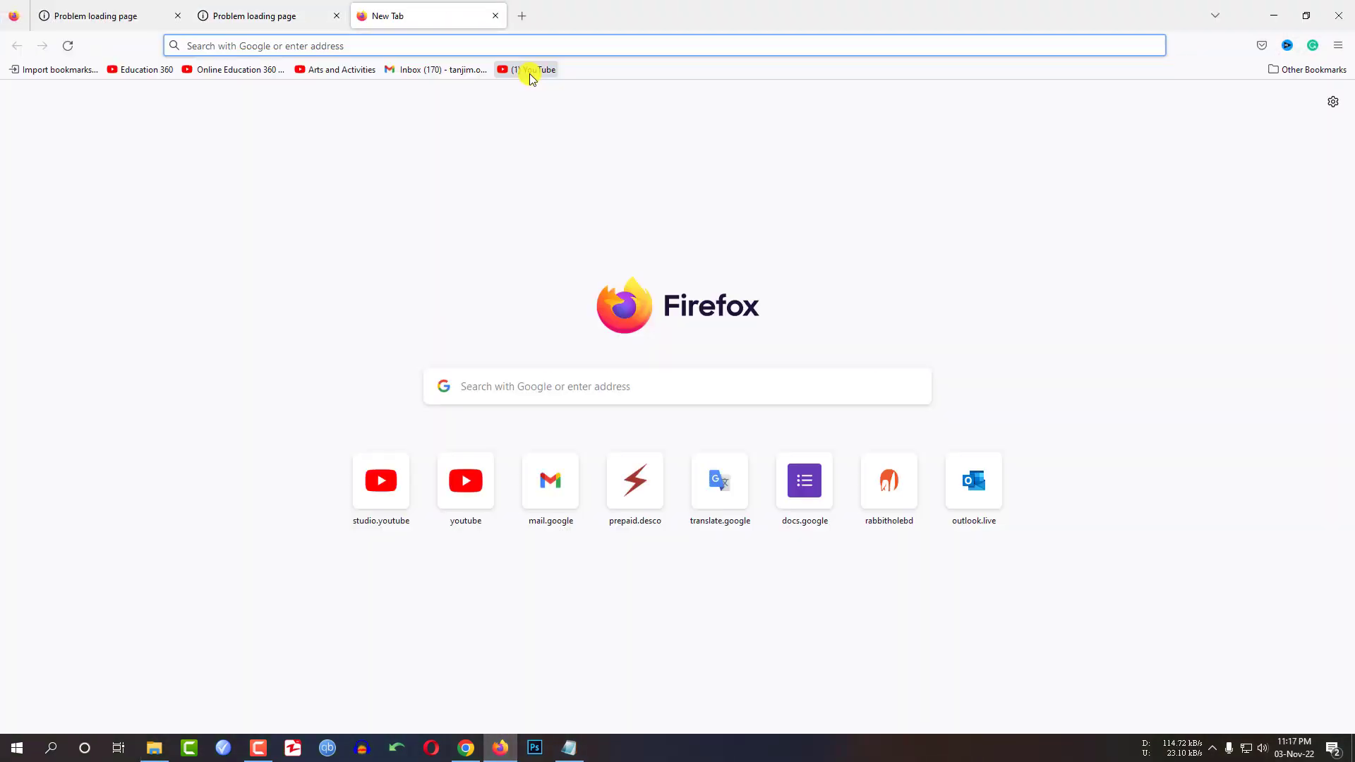
{"action": "left_click", "coordinate": [531, 70]}
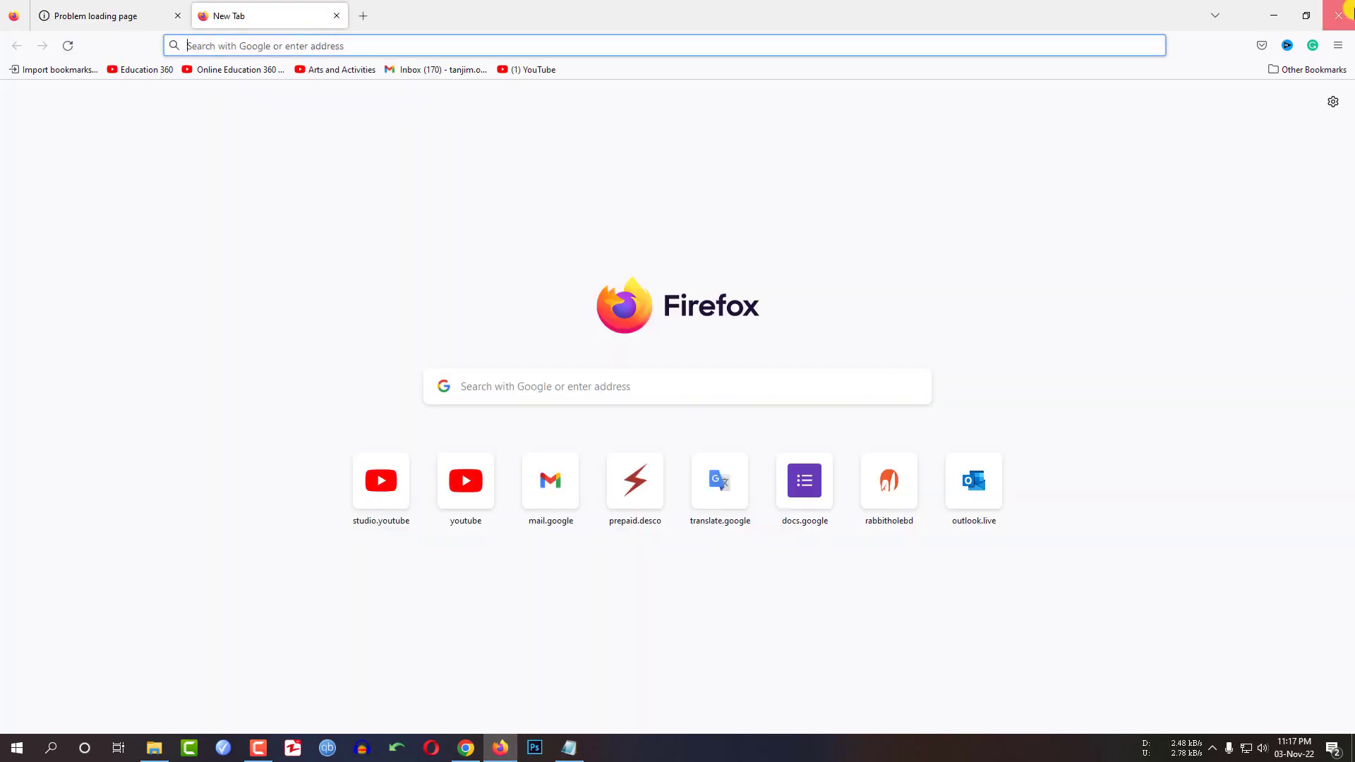
{"action": "left_click", "coordinate": [1344, 11]}
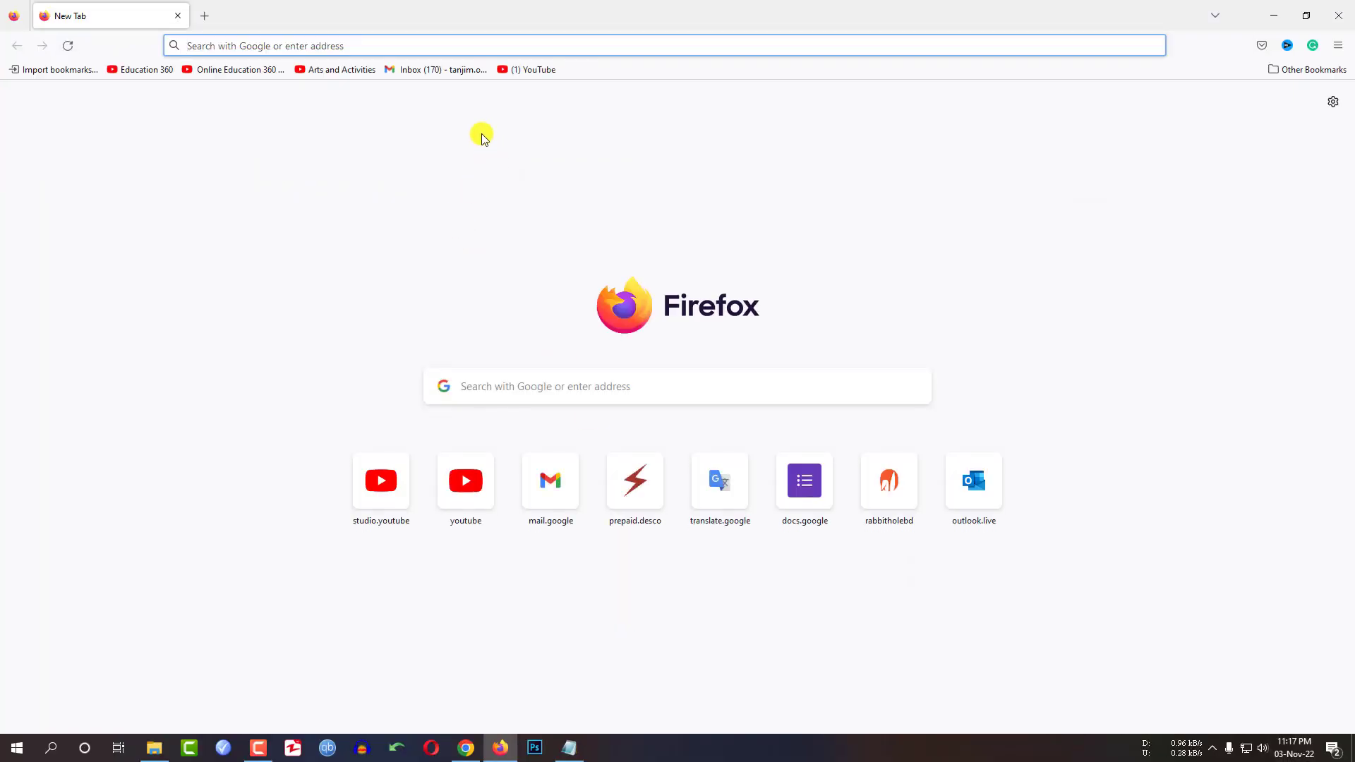
{"action": "left_click", "coordinate": [502, 69]}
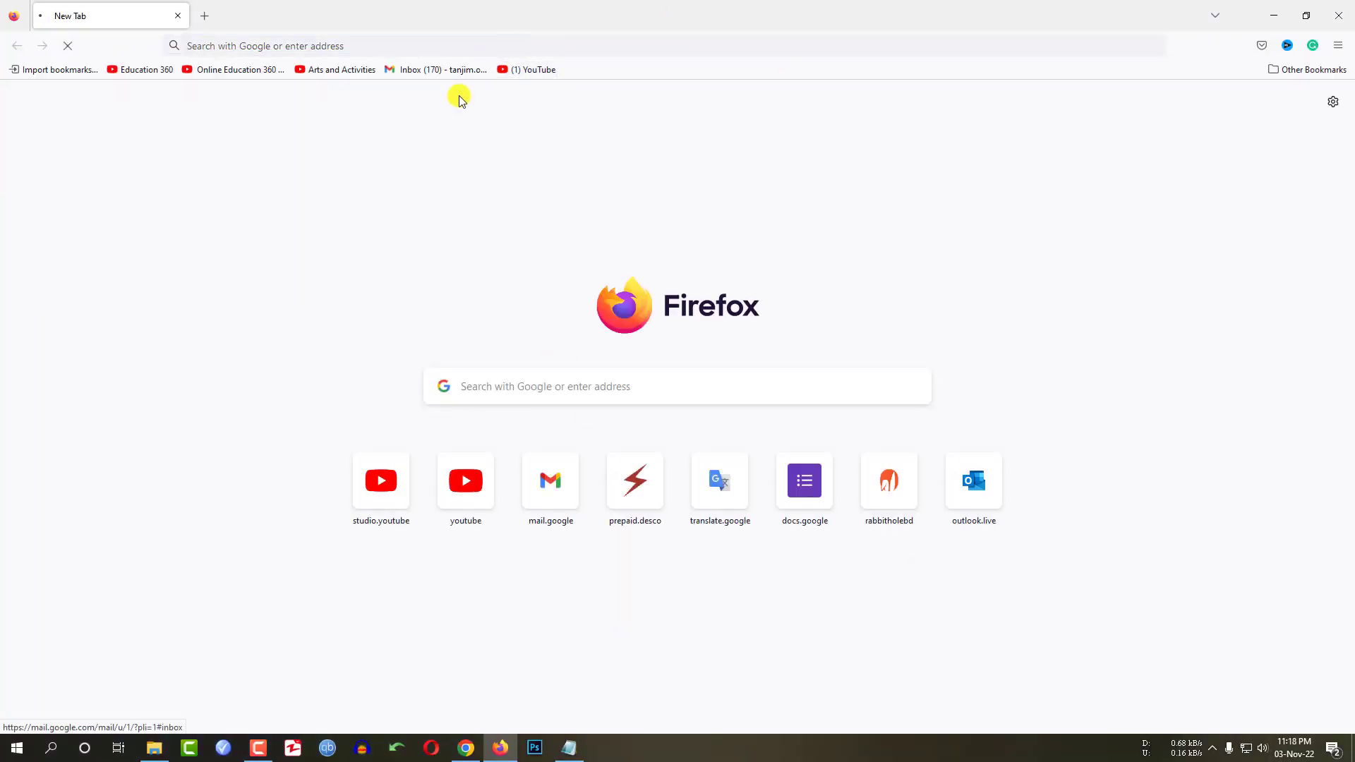
{"action": "left_click", "coordinate": [430, 748]}
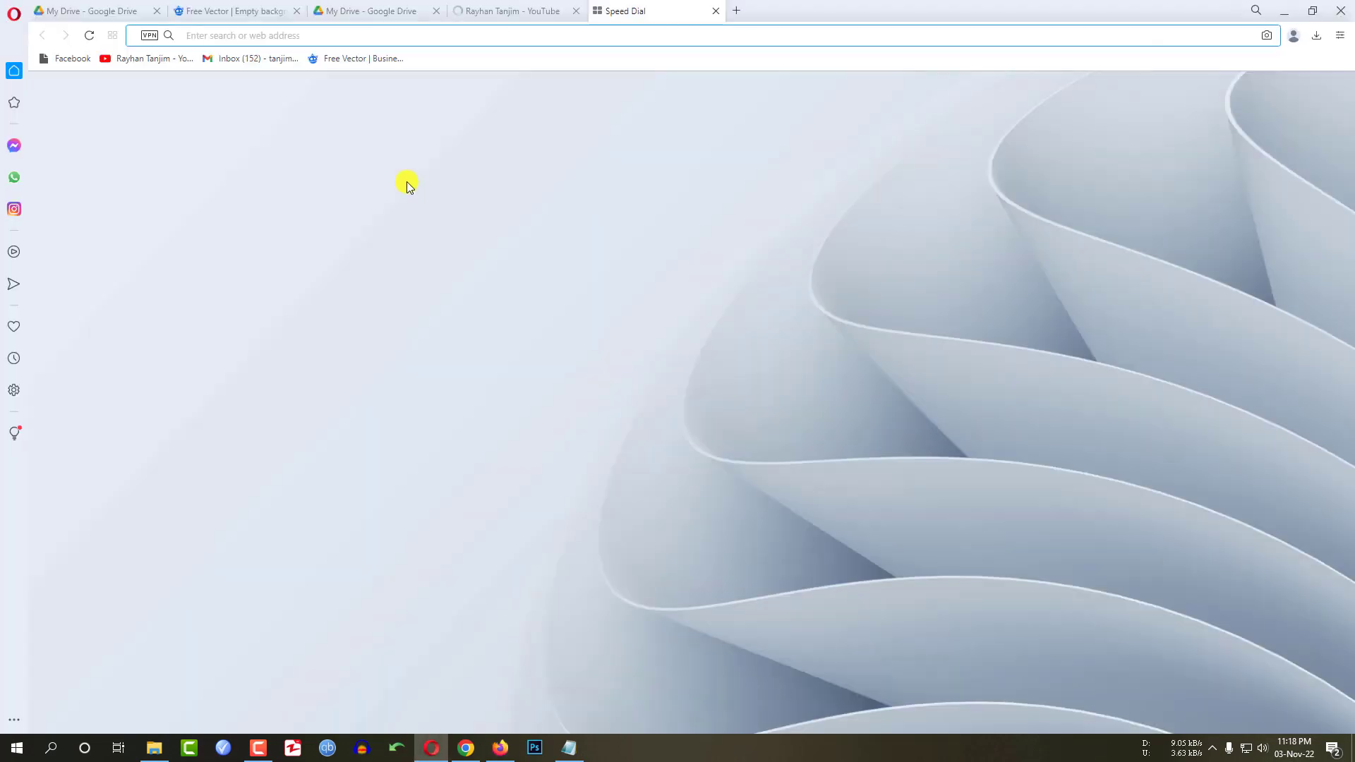
{"action": "type", "text": "y"}
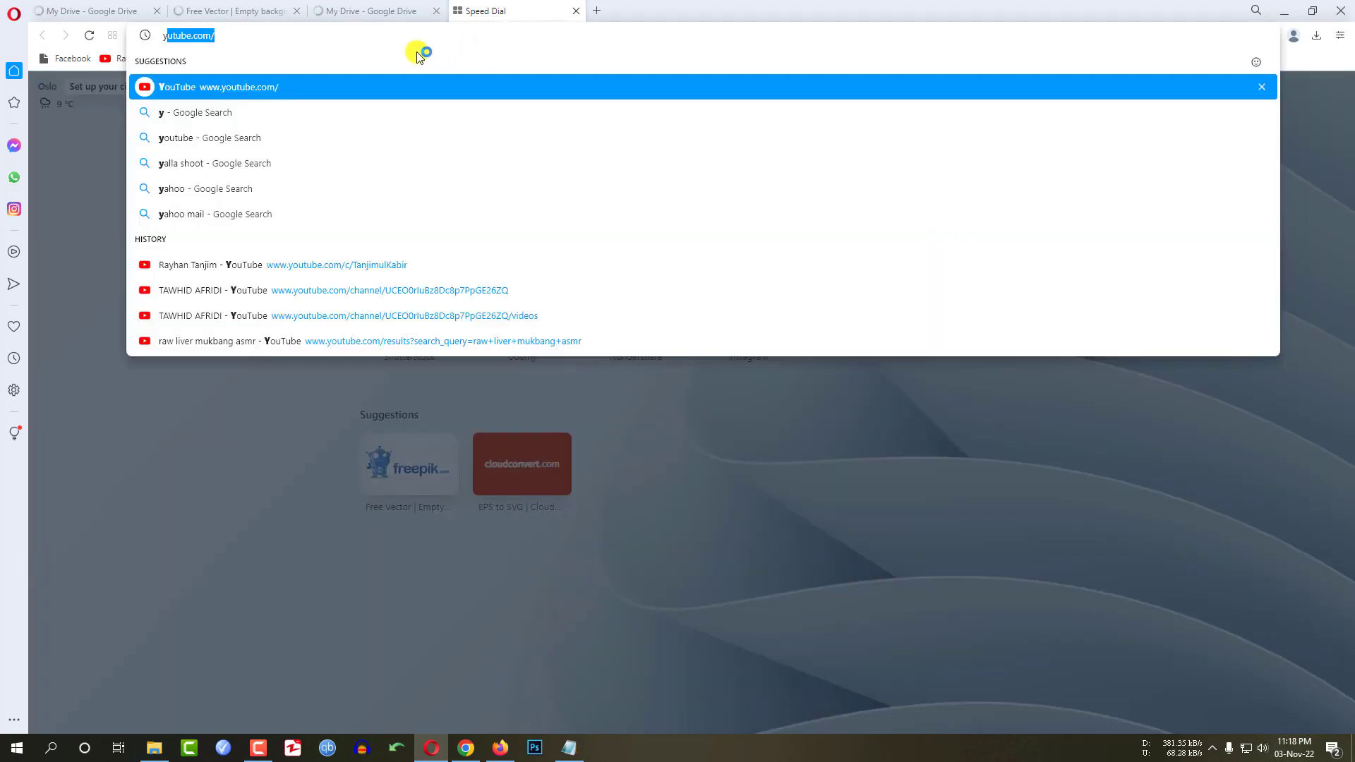
{"action": "key", "text": "Right"}
{"action": "key", "text": "Return"}
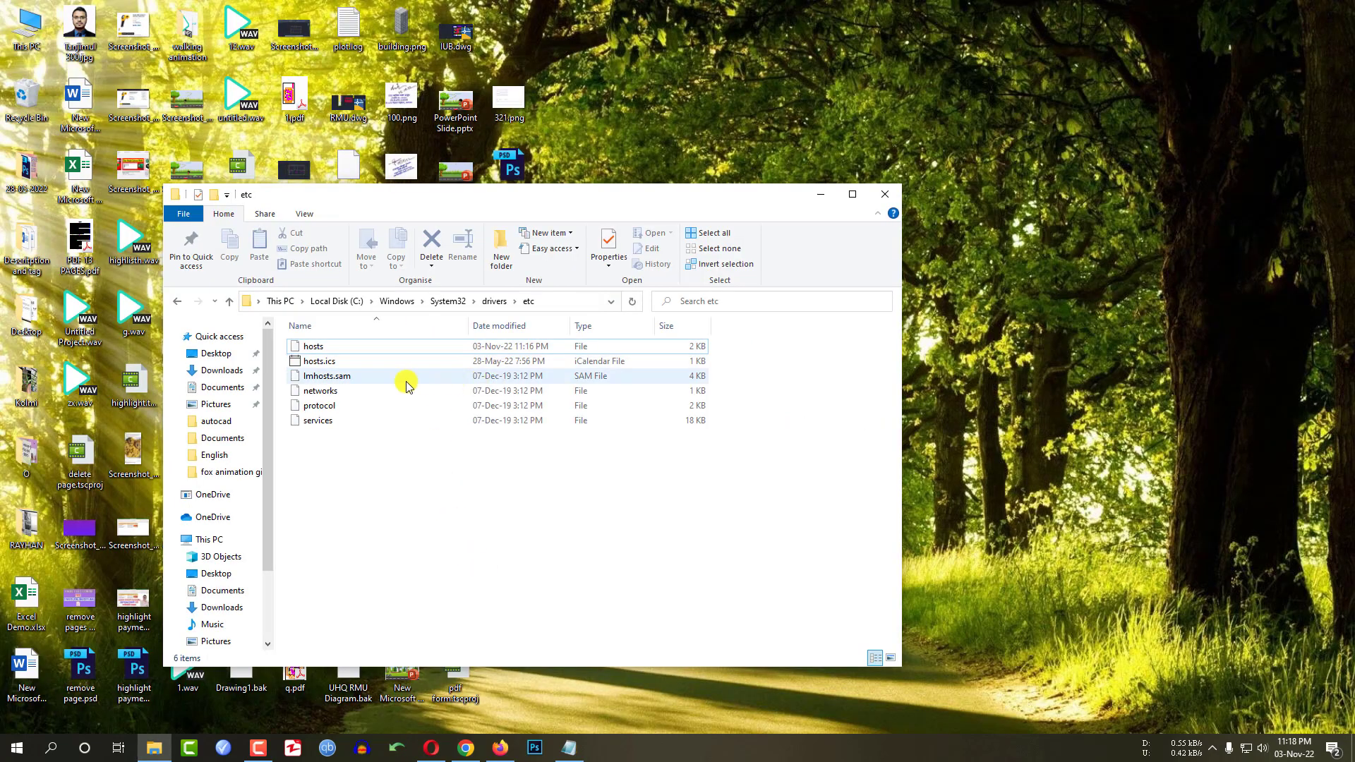
Move the hosts file out of the etc folder onto the desktop with administrator permission and minimize the folder window
{"action": "left_click", "coordinate": [349, 350]}
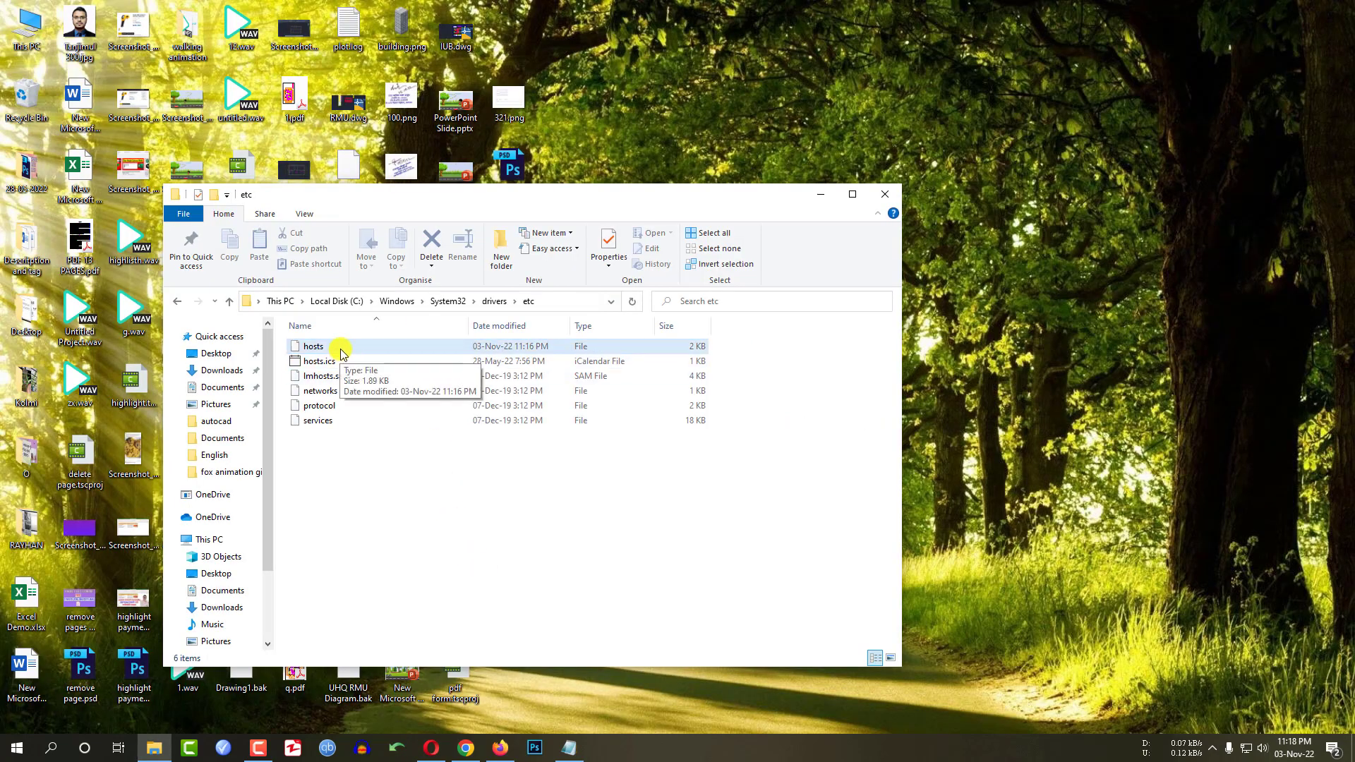
{"action": "left_click_drag", "start_coordinate": [340, 353], "coordinate": [709, 116]}
{"action": "left_click", "coordinate": [641, 279]}
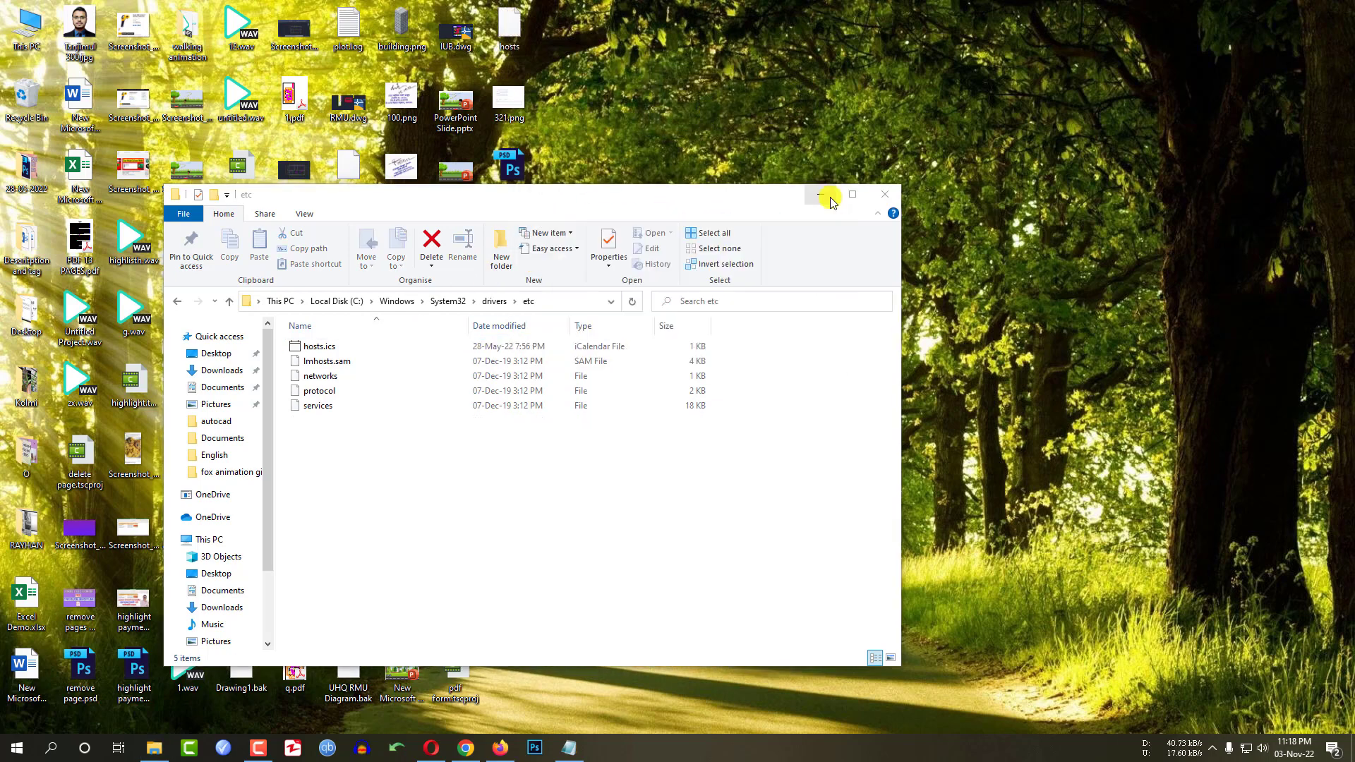
{"action": "left_click", "coordinate": [821, 194]}
Open the hosts file on the desktop in Notepad for unblocking the websites
{"action": "right_click", "coordinate": [509, 30]}
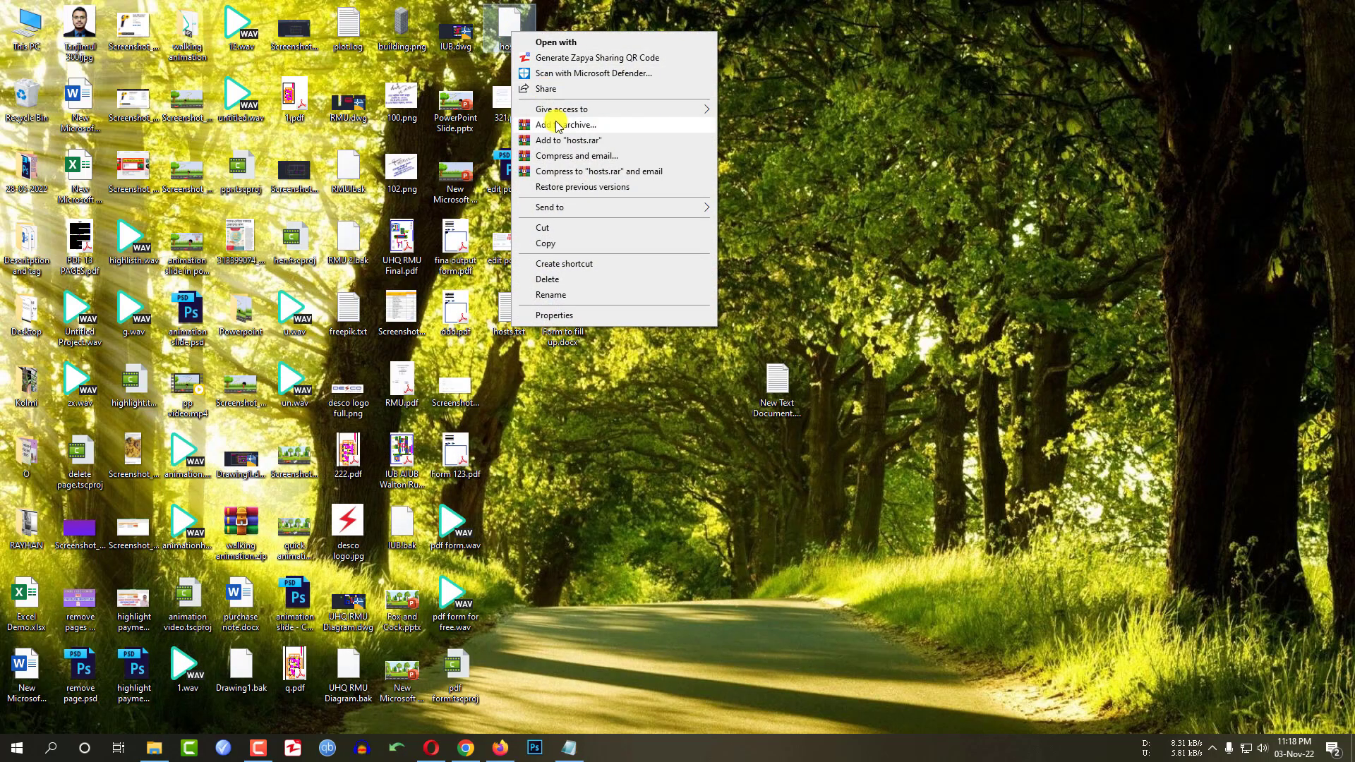
{"action": "left_click", "coordinate": [556, 42]}
{"action": "left_click", "coordinate": [604, 421]}
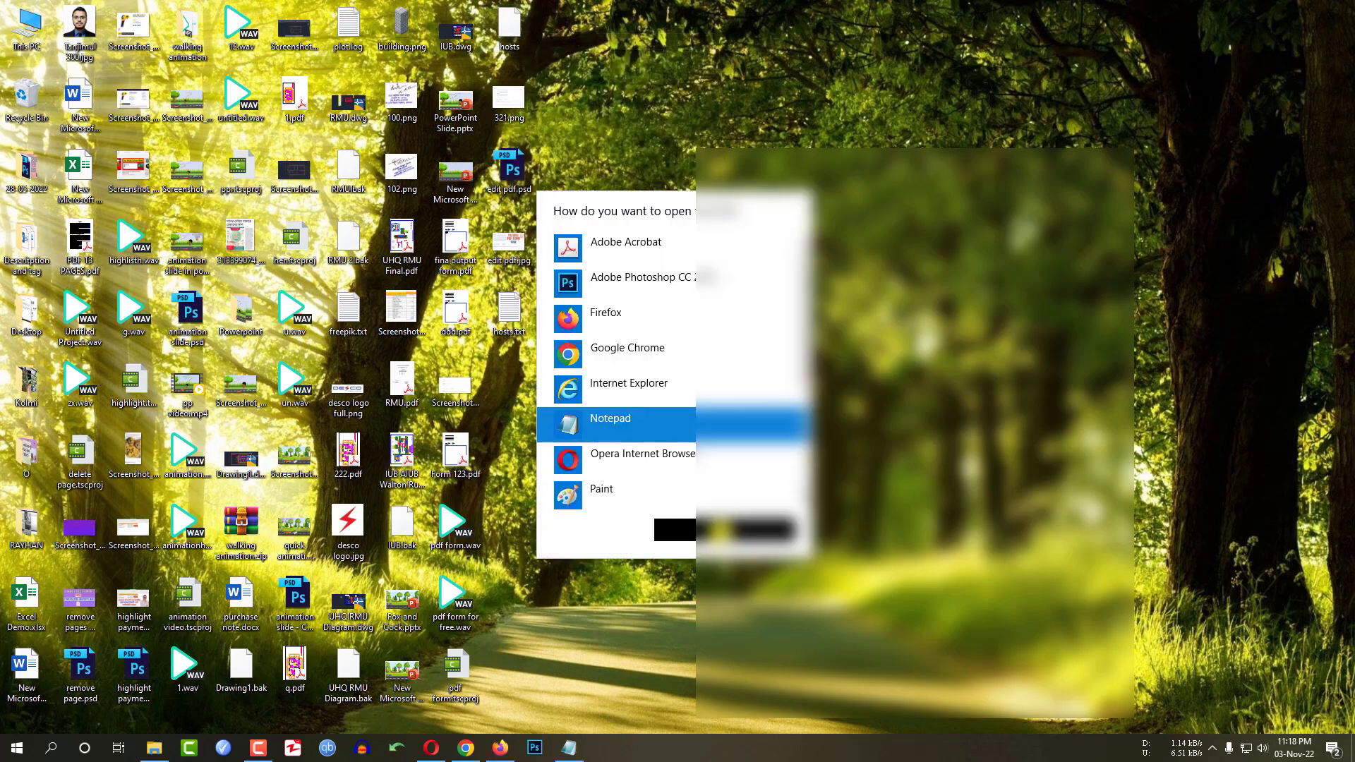
{"action": "left_click", "coordinate": [727, 528]}
Delete both "# Blocking the websites" sections with their Facebook and YouTube entries from the end of the hosts file
{"action": "scroll", "coordinate": [791, 462], "scroll_direction": "down", "scroll_amount": 8}
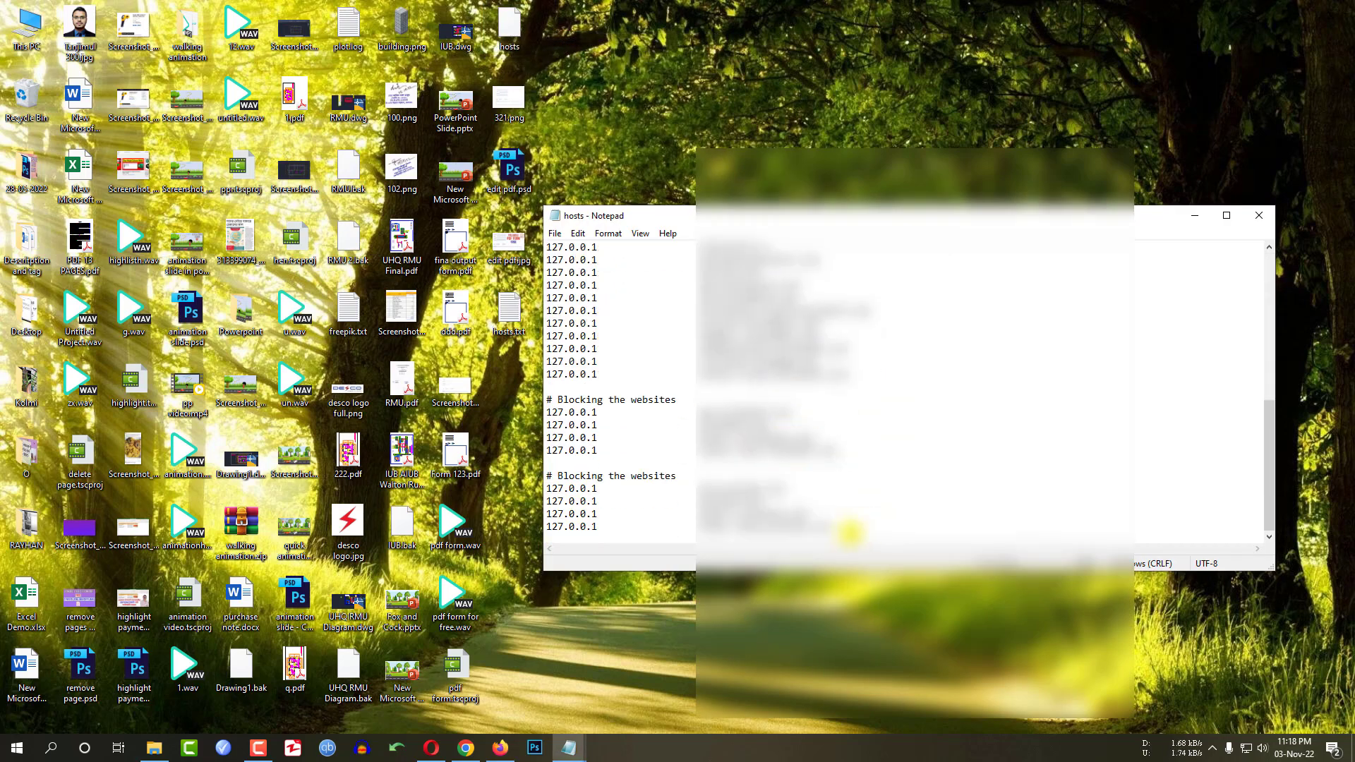
{"action": "left_click_drag", "start_coordinate": [849, 535], "coordinate": [528, 400]}
{"action": "key", "text": "Delete"}
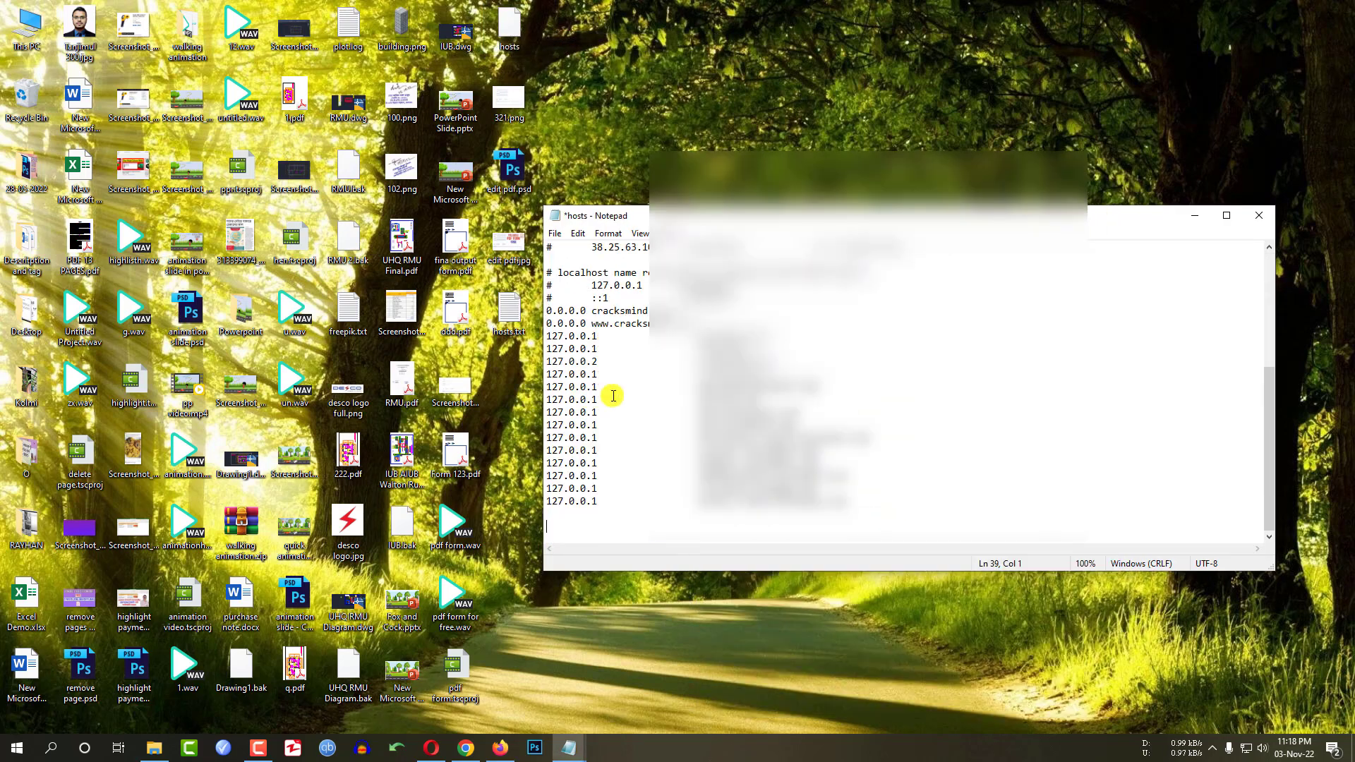
Save the hosts file without the blocking entries and close it
{"action": "left_click", "coordinate": [559, 237]}
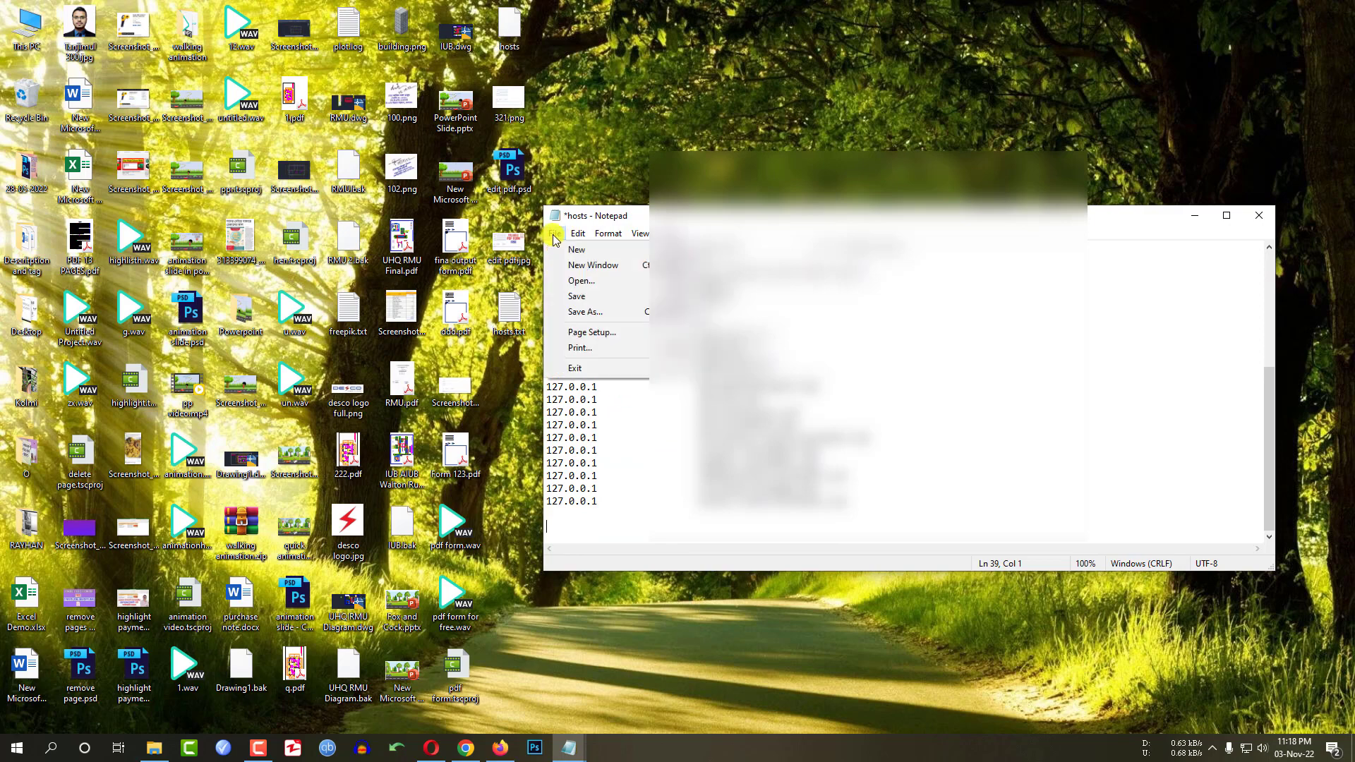
{"action": "left_click", "coordinate": [577, 295]}
{"action": "left_click", "coordinate": [1270, 218]}
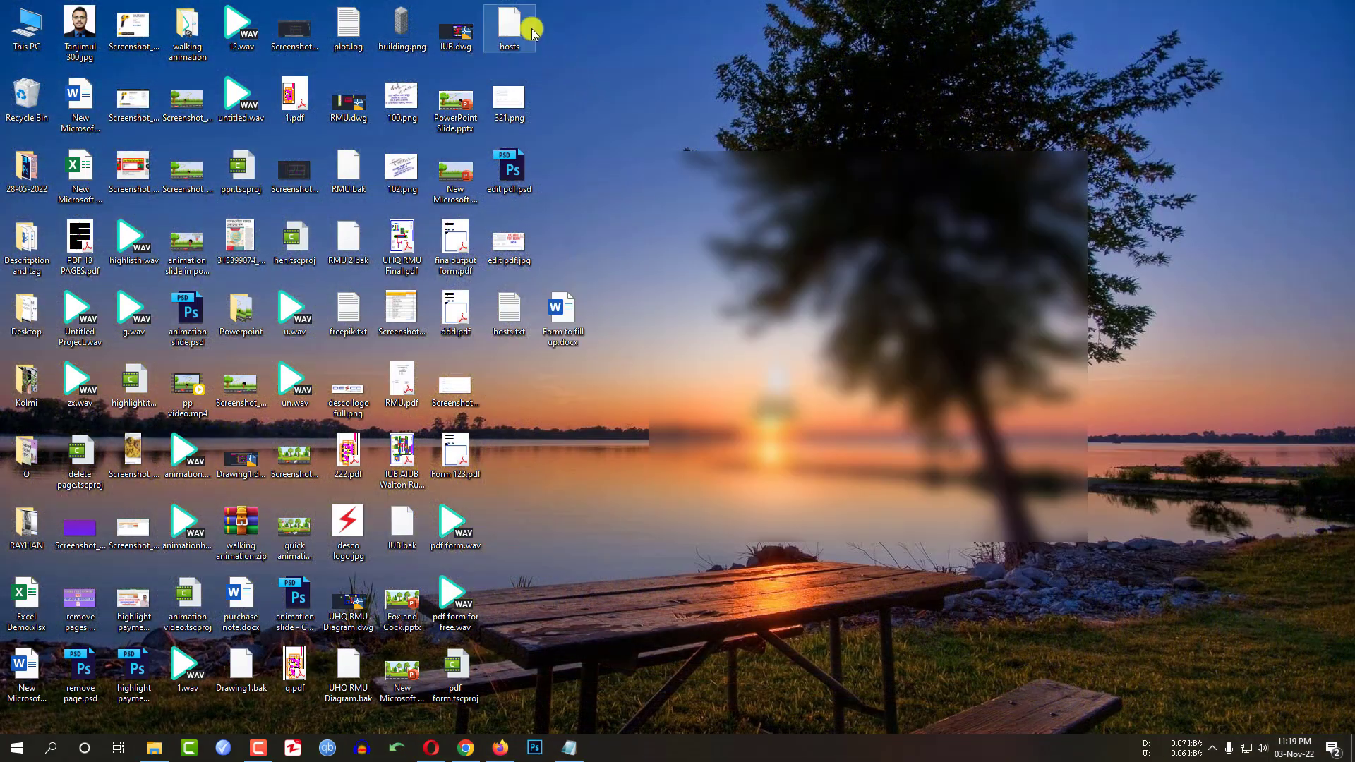
Return the unblocked hosts file from the desktop to the etc folder with administrator permission and close the folder window
{"action": "left_click", "coordinate": [154, 746]}
{"action": "left_click_drag", "start_coordinate": [514, 59], "coordinate": [399, 508]}
{"action": "left_click", "coordinate": [657, 284]}
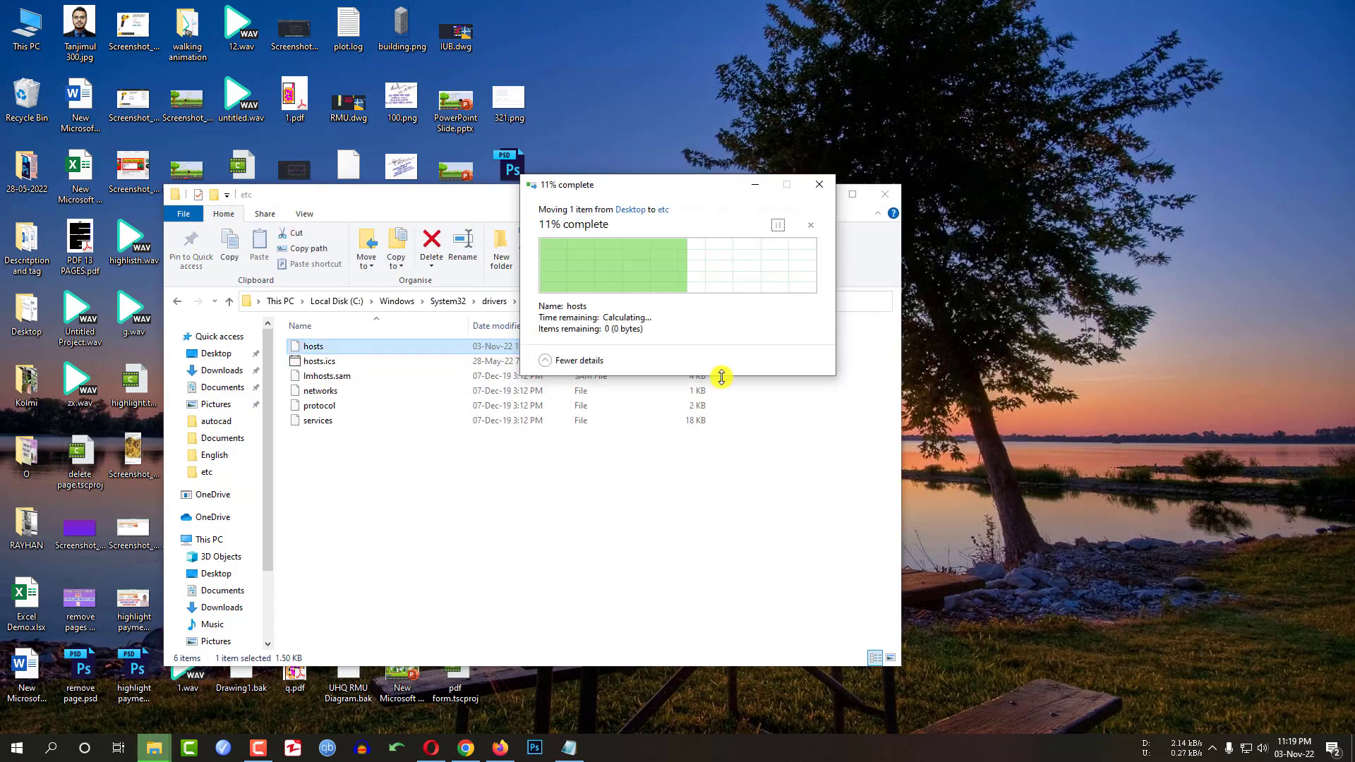
{"action": "left_click", "coordinate": [885, 194]}
Switch to Chrome and load facebook.com again to test whether it is unblocked
{"action": "left_click", "coordinate": [466, 749]}
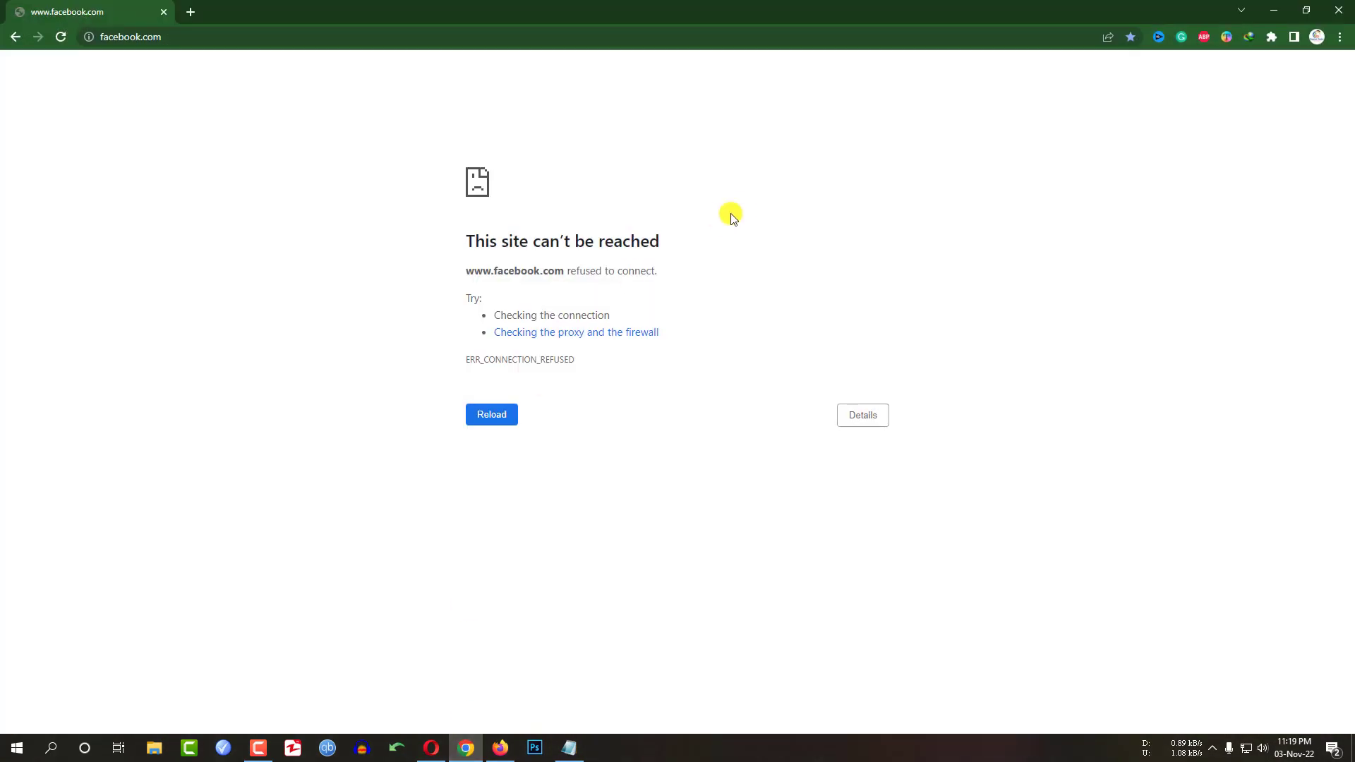
{"action": "left_click", "coordinate": [324, 43]}
{"action": "key", "text": "Return"}
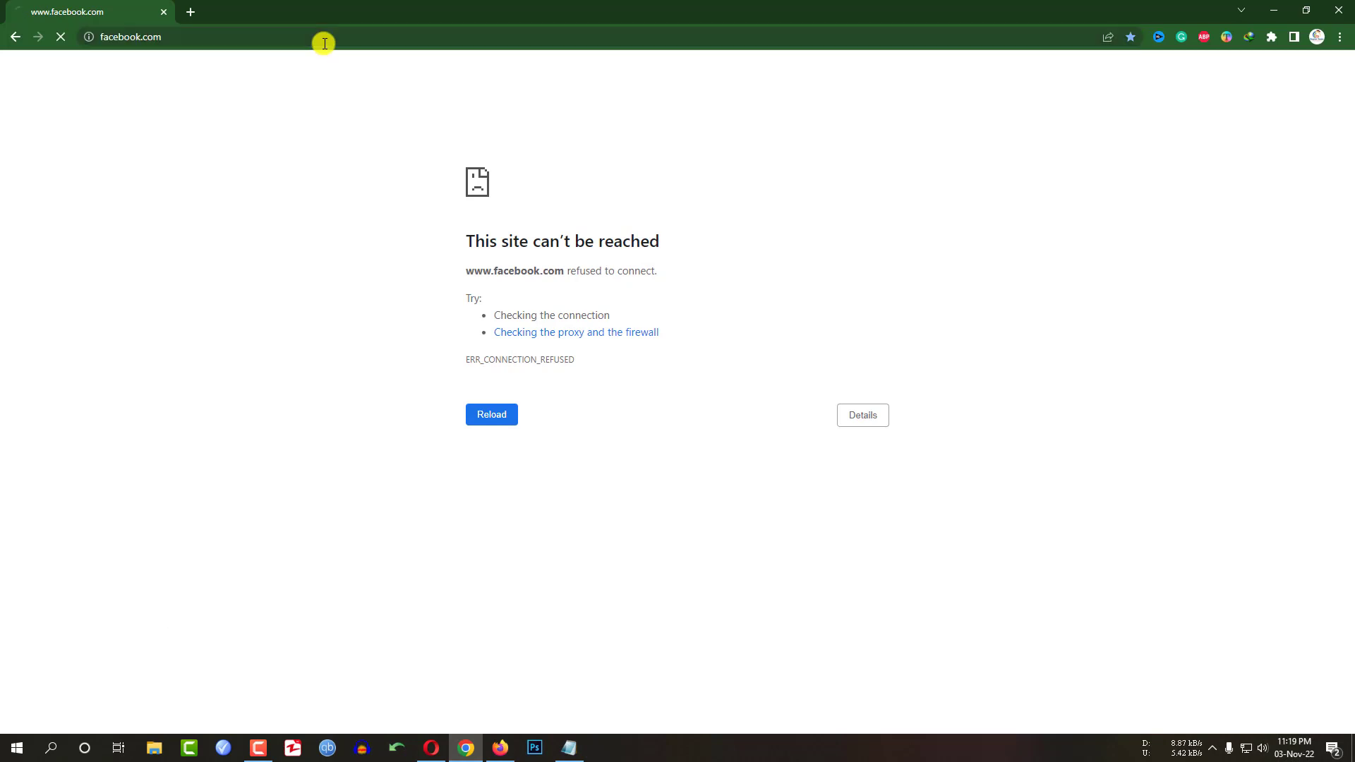